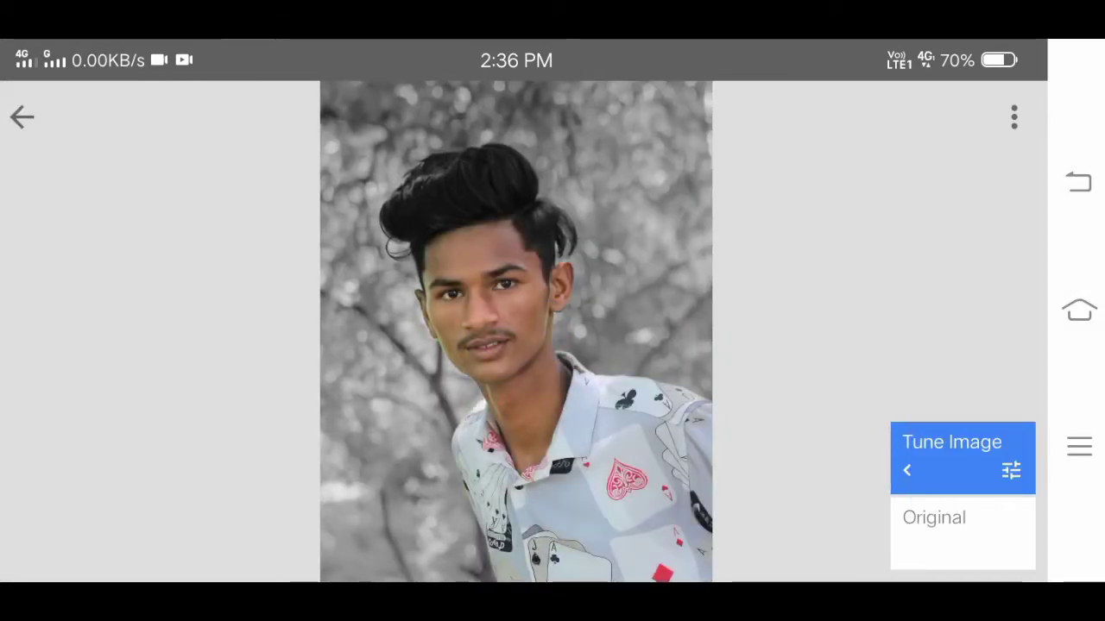
Leave Tune Image and return to Snapseed's main editor with the colour-splash portrait
left_click(22, 117)
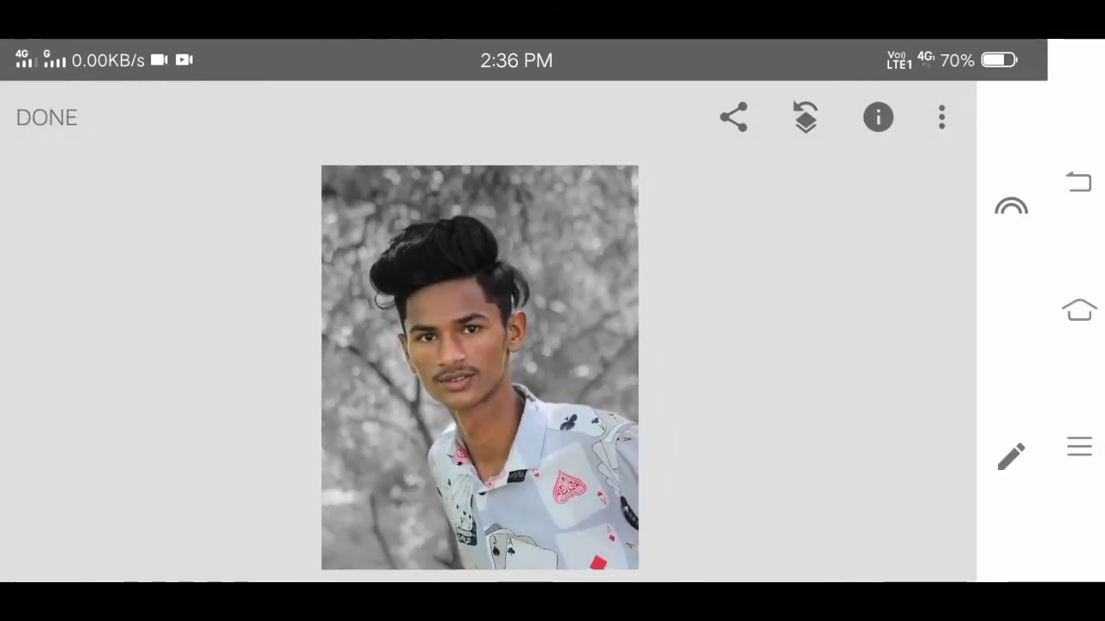
Share the colour-splash portrait from Snapseed into Autodesk SketchBook
left_click(740, 116)
left_click(733, 118)
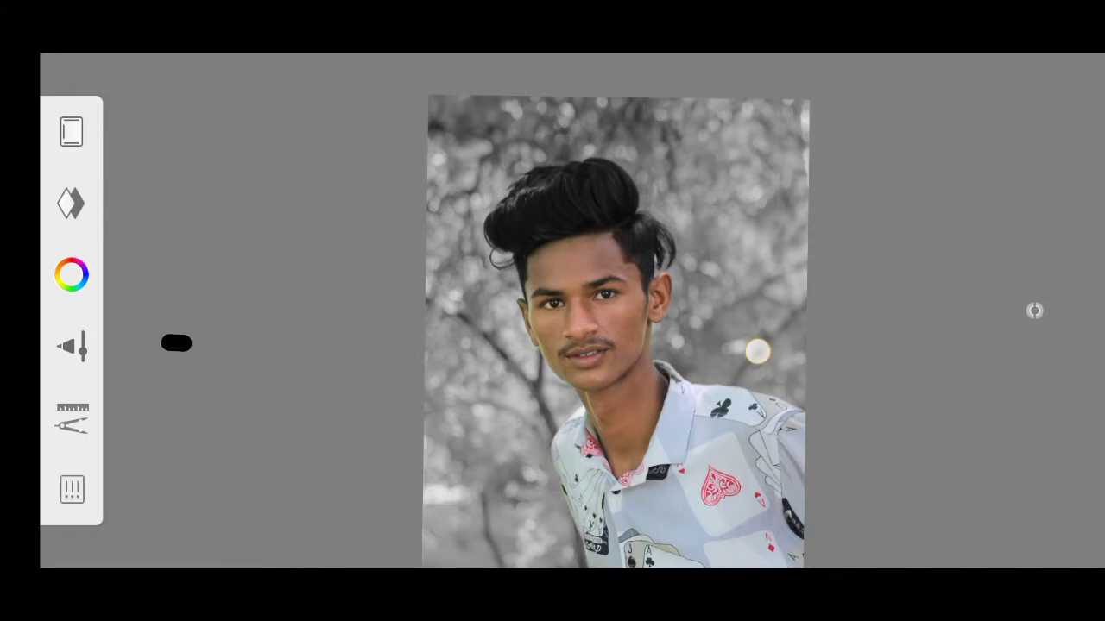
Choose the Smudge Round Bristle Brush from the library and raise its size to 42.5
left_click(72, 346)
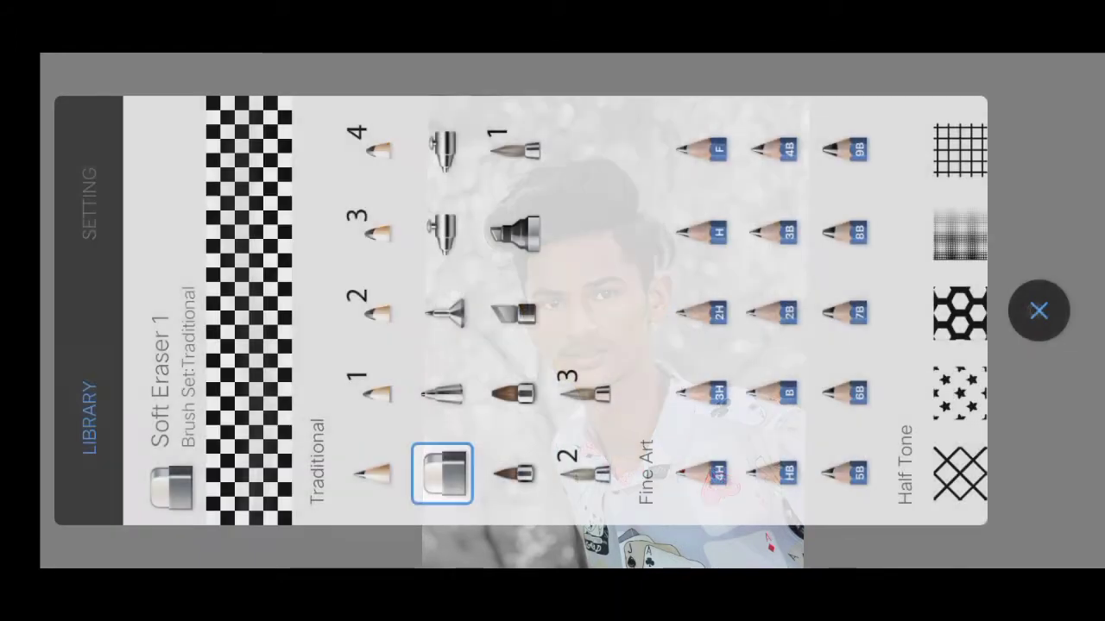
left_click_drag(800, 337, 449, 332)
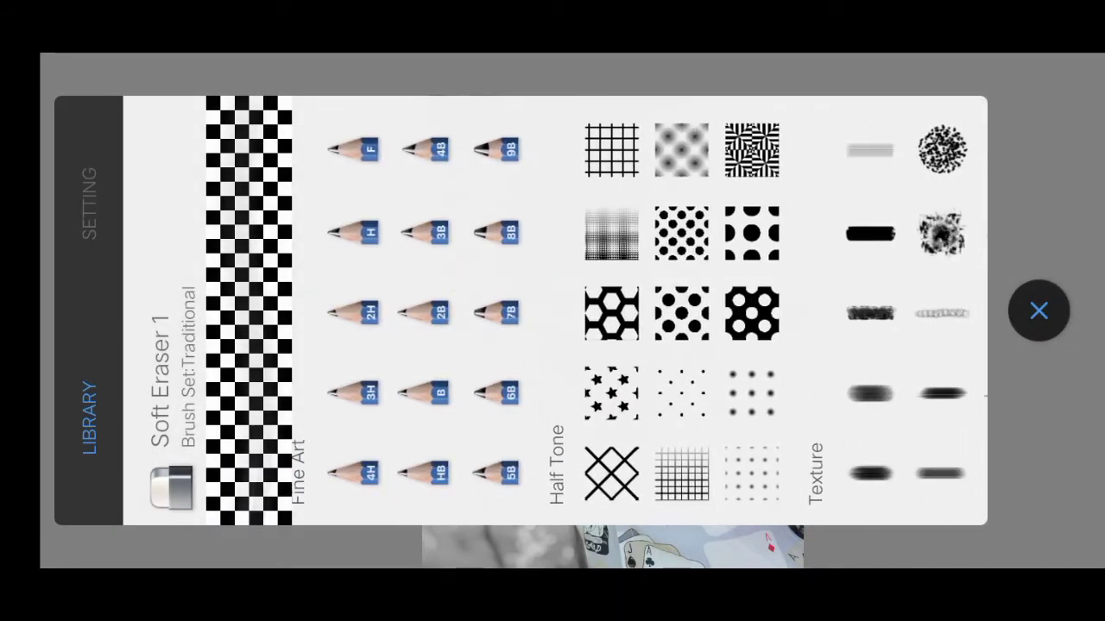
mouse_move(828, 320)
left_mouse_down()
mouse_move(579, 311)
mouse_move(587, 315)
left_mouse_up()
left_click_drag(863, 328, 449, 324)
left_click_drag(776, 328, 570, 328)
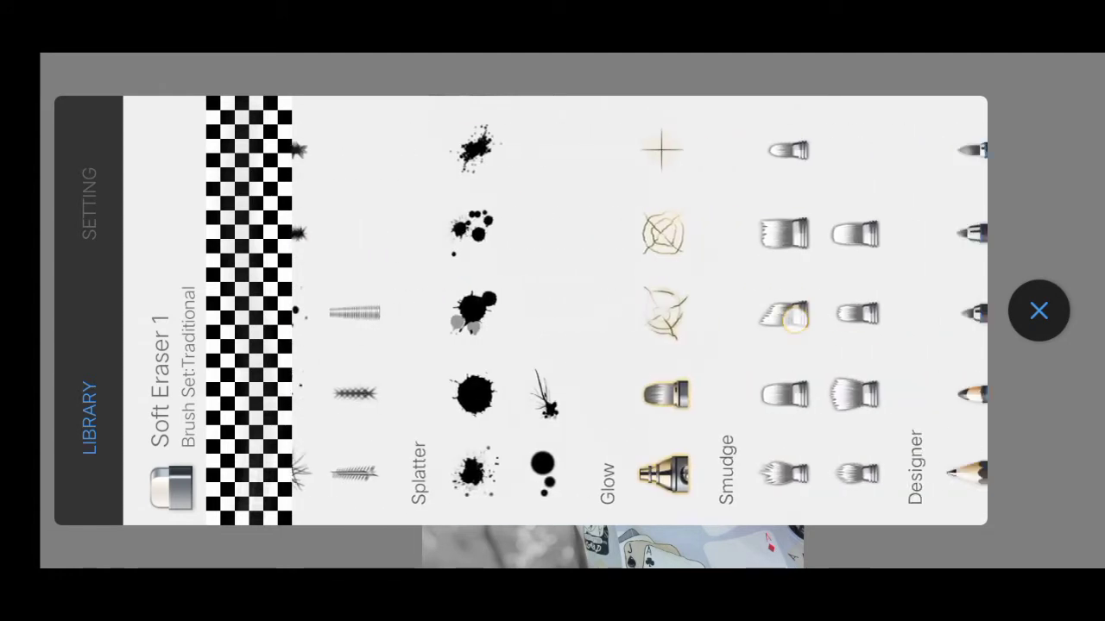
left_click(731, 397)
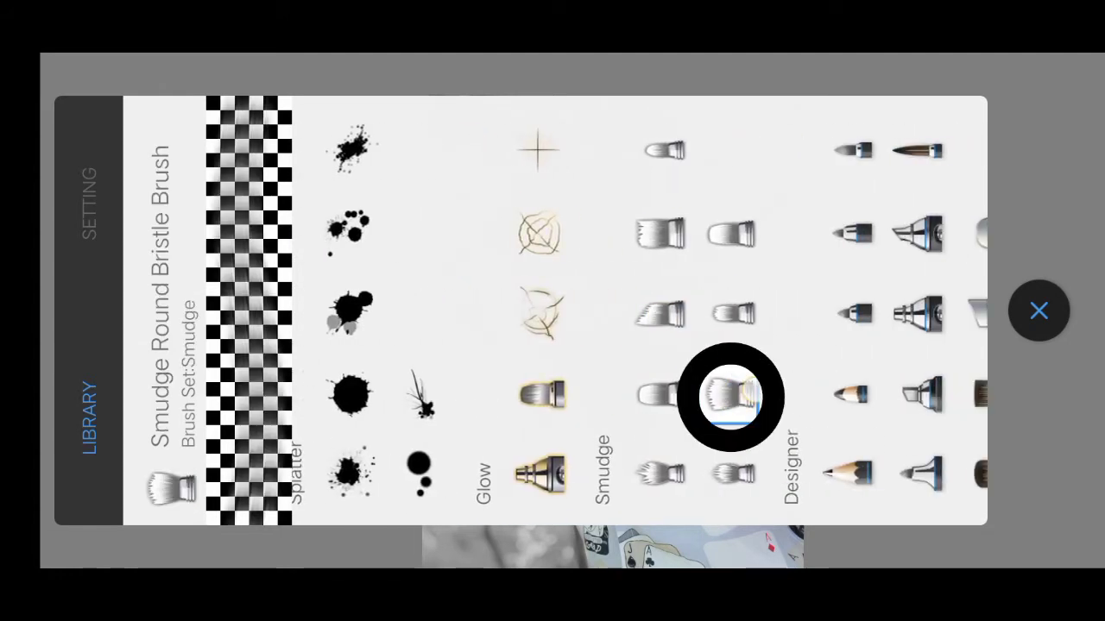
left_click(93, 181)
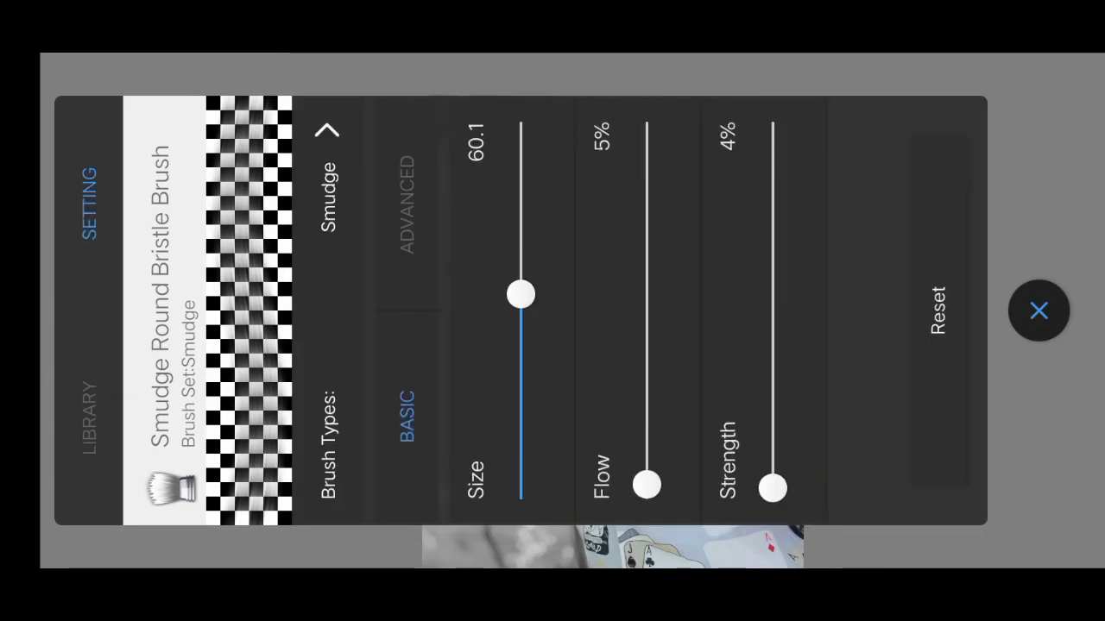
left_click_drag(553, 410, 600, 342)
Close the brush settings and zoom in on the cheek skin
left_click(1039, 311)
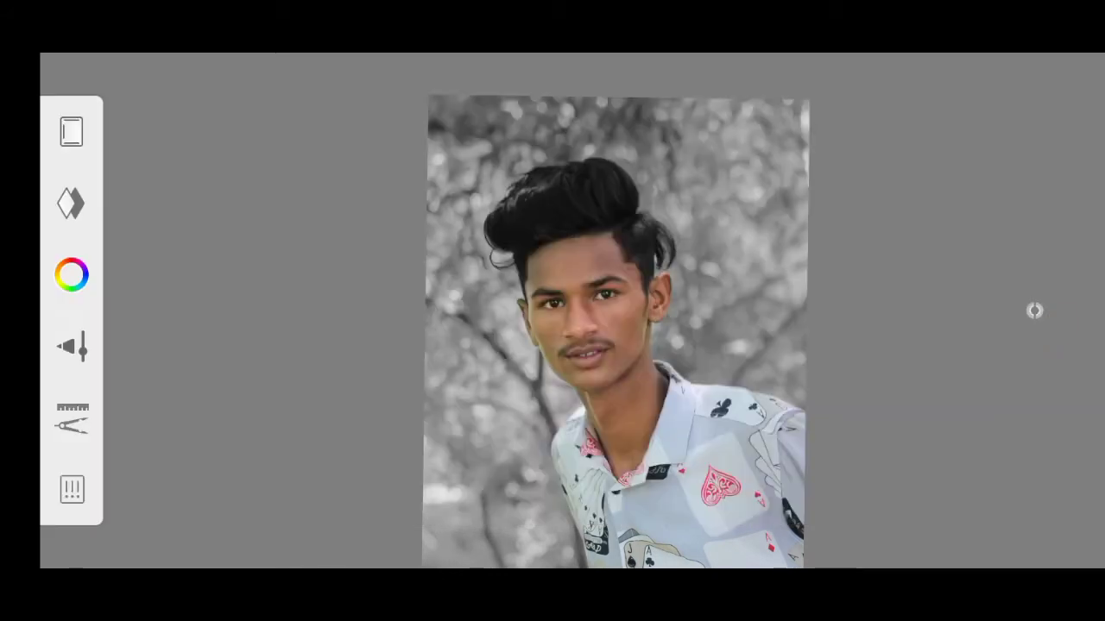
scroll(625, 294, "up", 5)
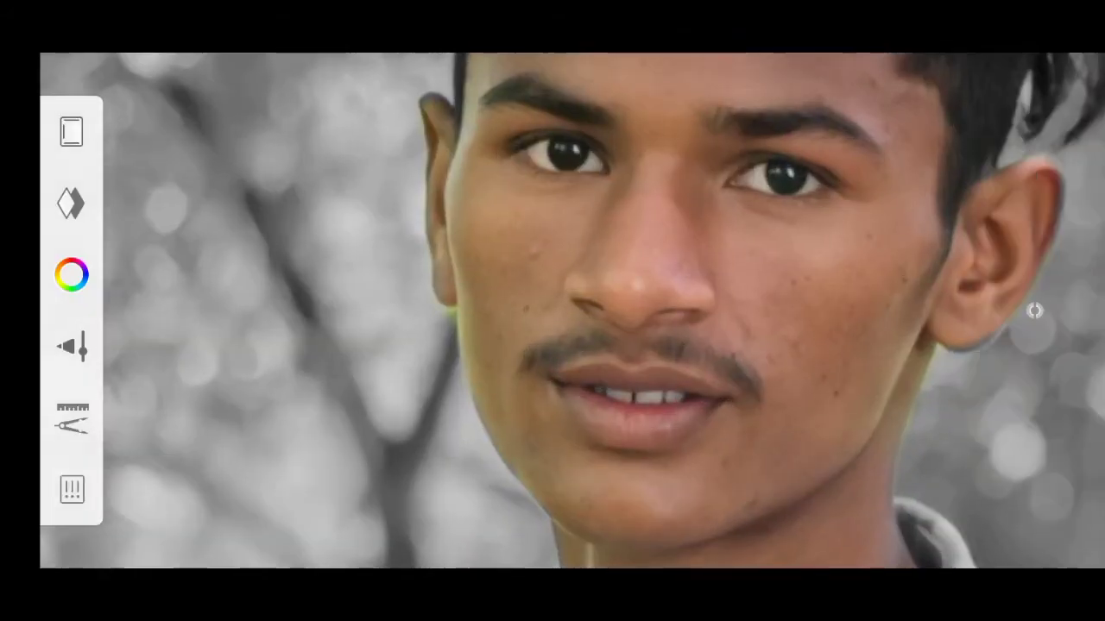
scroll(625, 317, "up", 5)
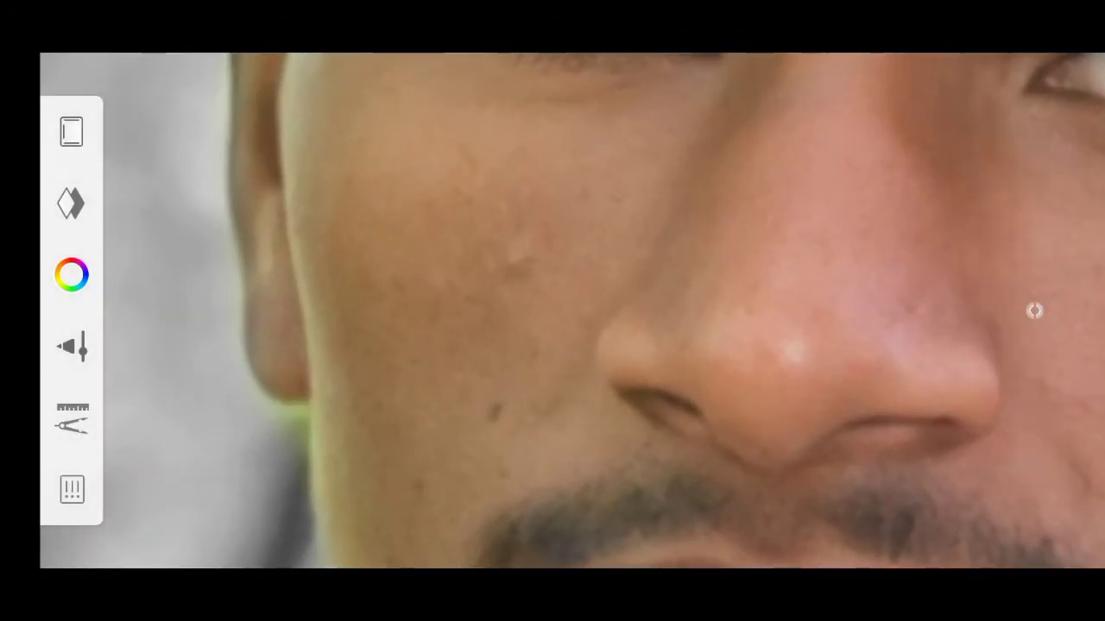
scroll(570, 369, "down", 3)
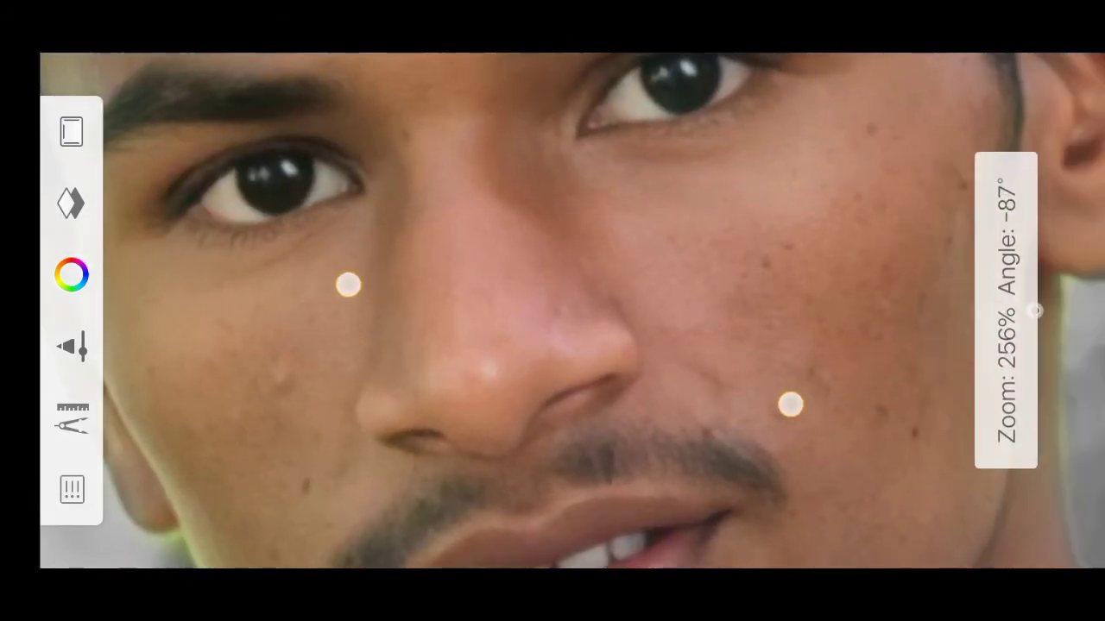
scroll(627, 345, "up", 5)
scroll(643, 357, "up", 3)
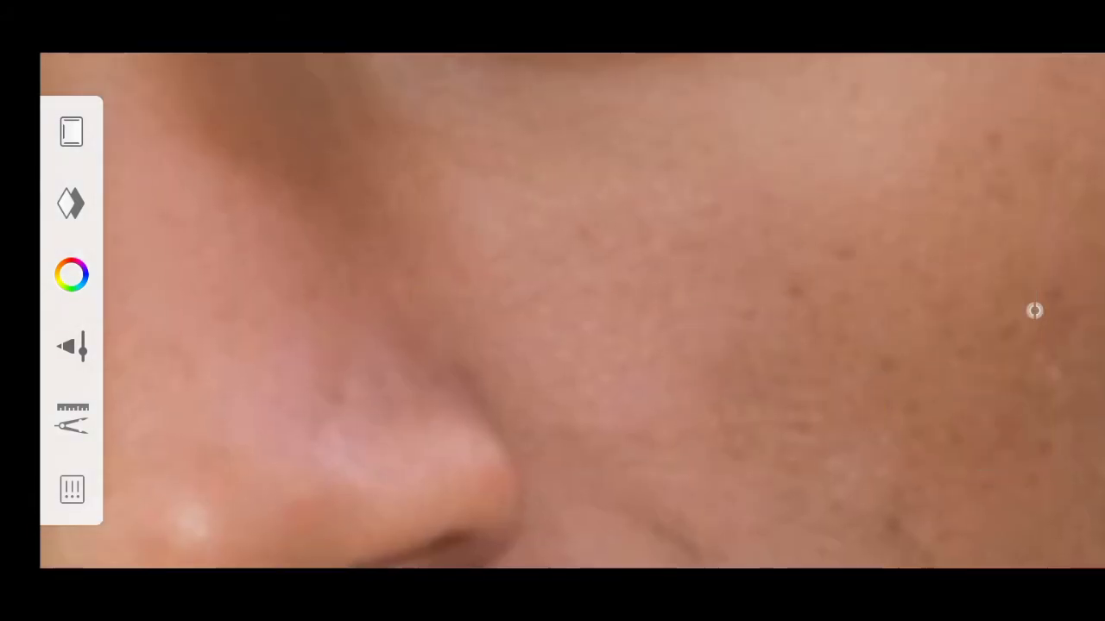
scroll(638, 331, "down", 2)
scroll(691, 267, "up", 1)
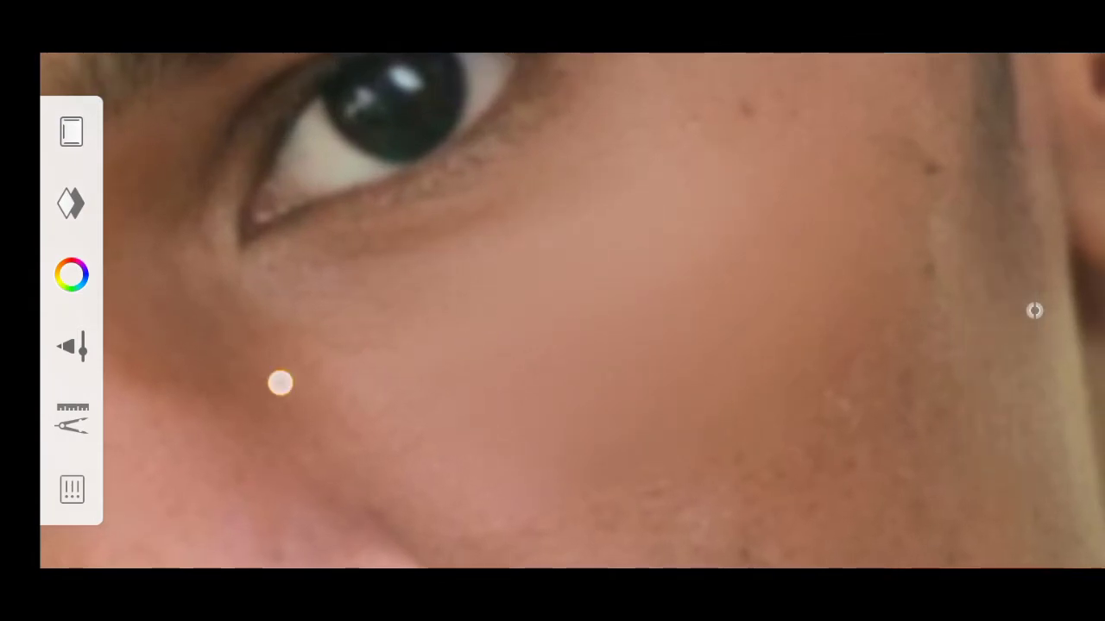
scroll(414, 346, "down", 3)
scroll(430, 331, "up", 1)
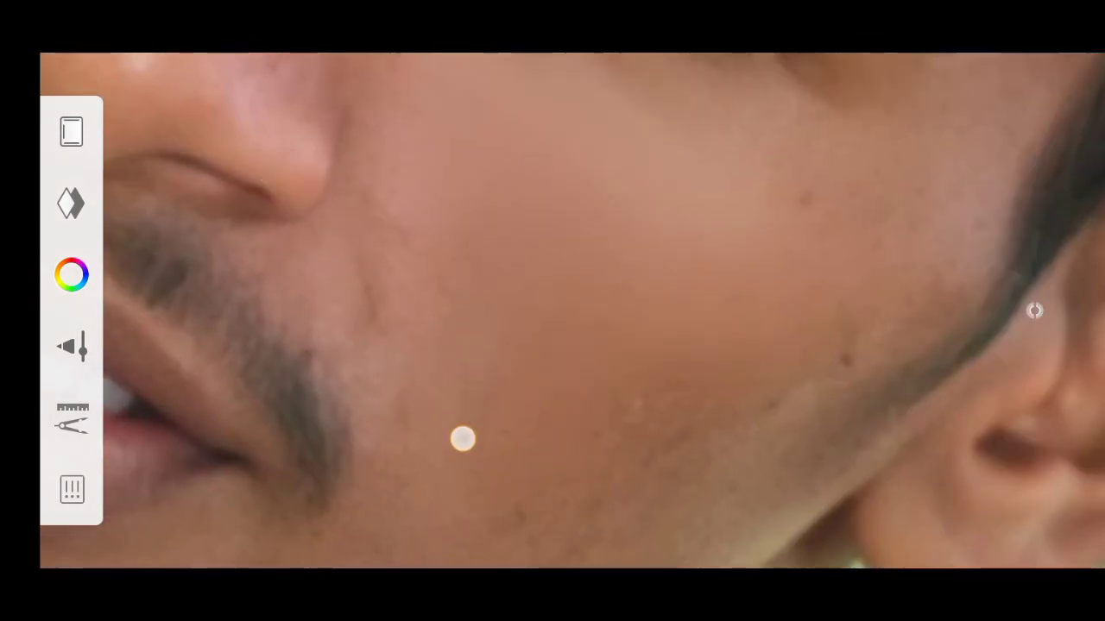
Reduce the smudge brush size to 21.2 and zoom closer on the cheek
left_click(1034, 310)
left_click(1035, 444)
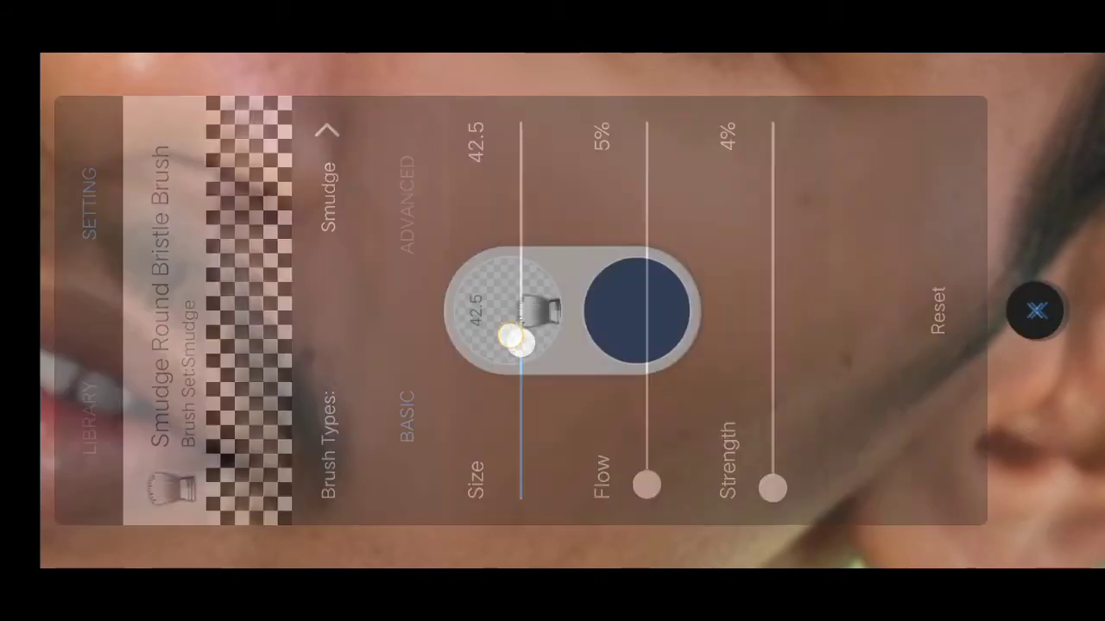
left_click_drag(521, 340, 520, 422)
left_click(1038, 311)
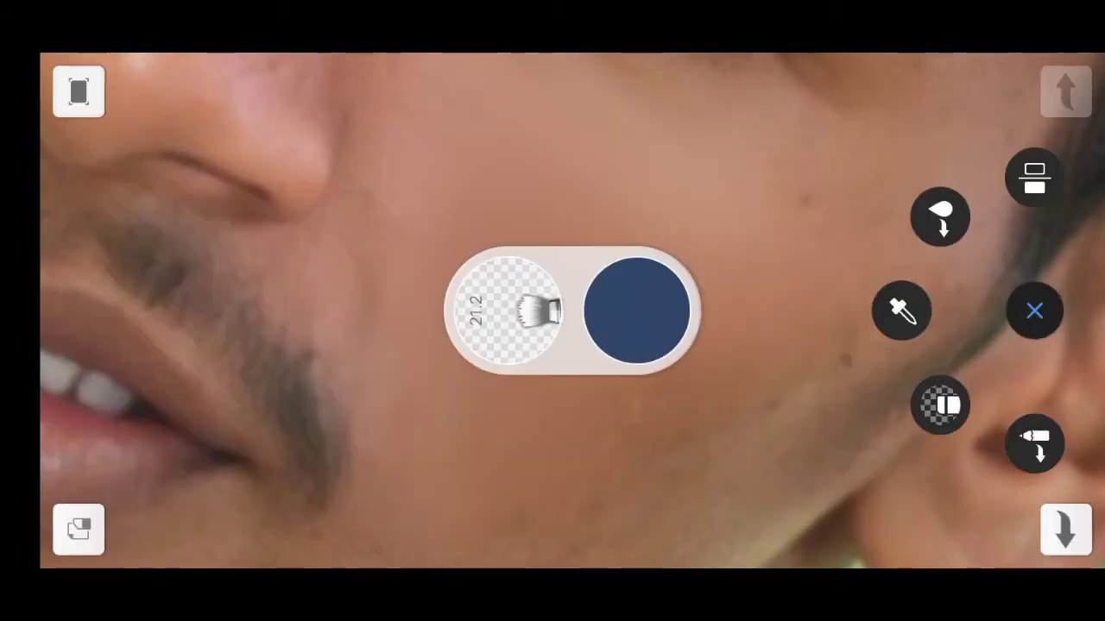
scroll(553, 319, "up", 2)
scroll(660, 293, "up", 1)
Smudge the blemished cheek skin beside the ear to blend it
scroll(535, 233, "down", 1)
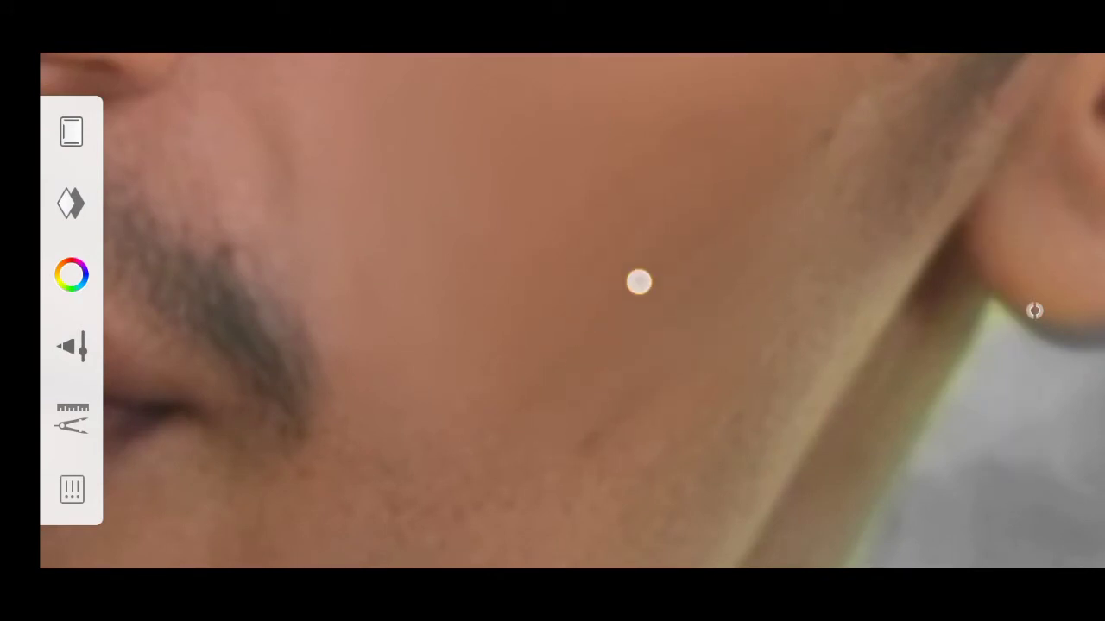
scroll(635, 391, "up", 1)
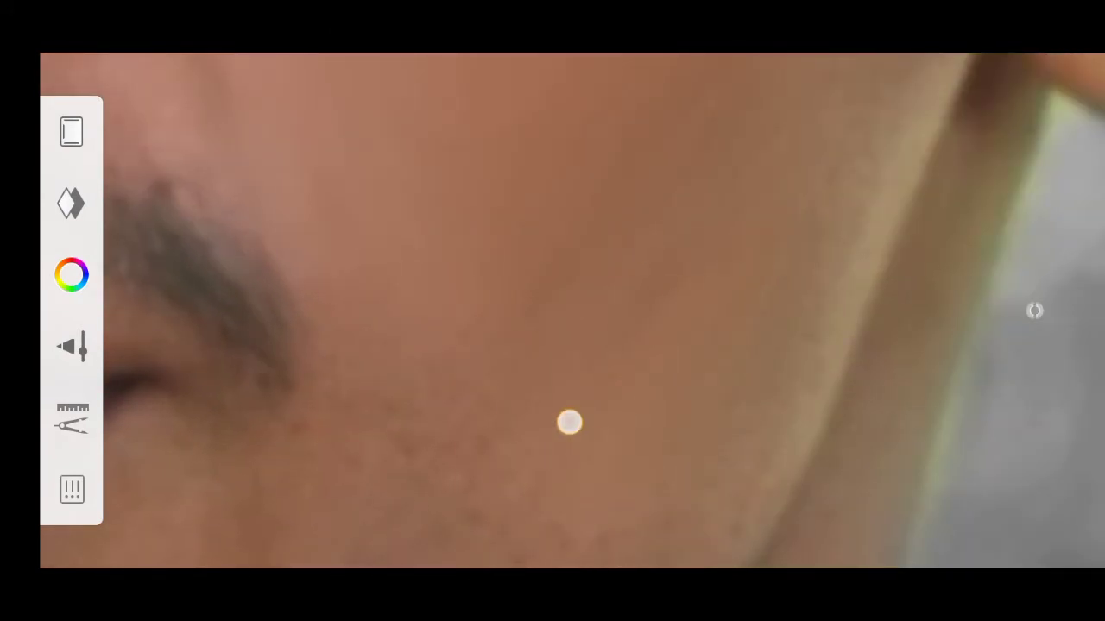
scroll(437, 207, "down", 1)
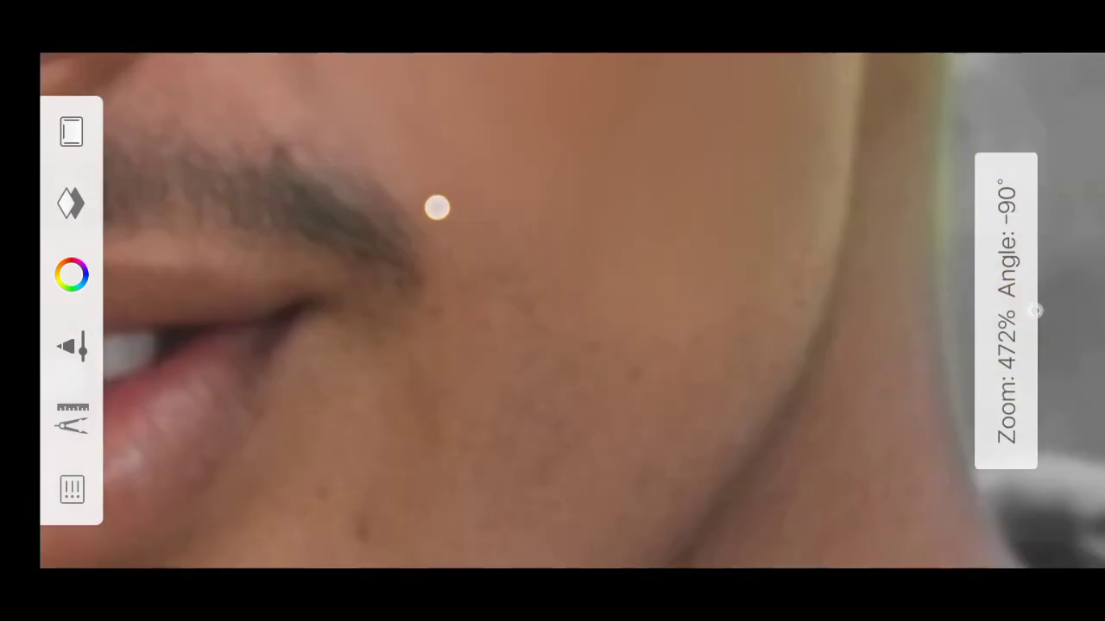
scroll(728, 306, "up", 2)
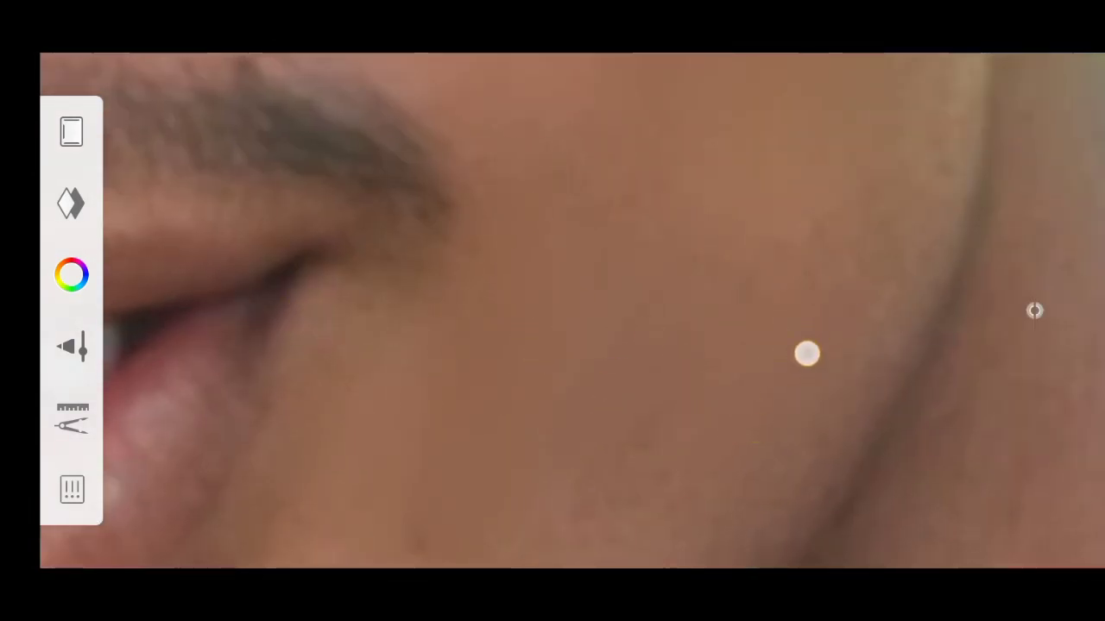
scroll(691, 185, "down", 1)
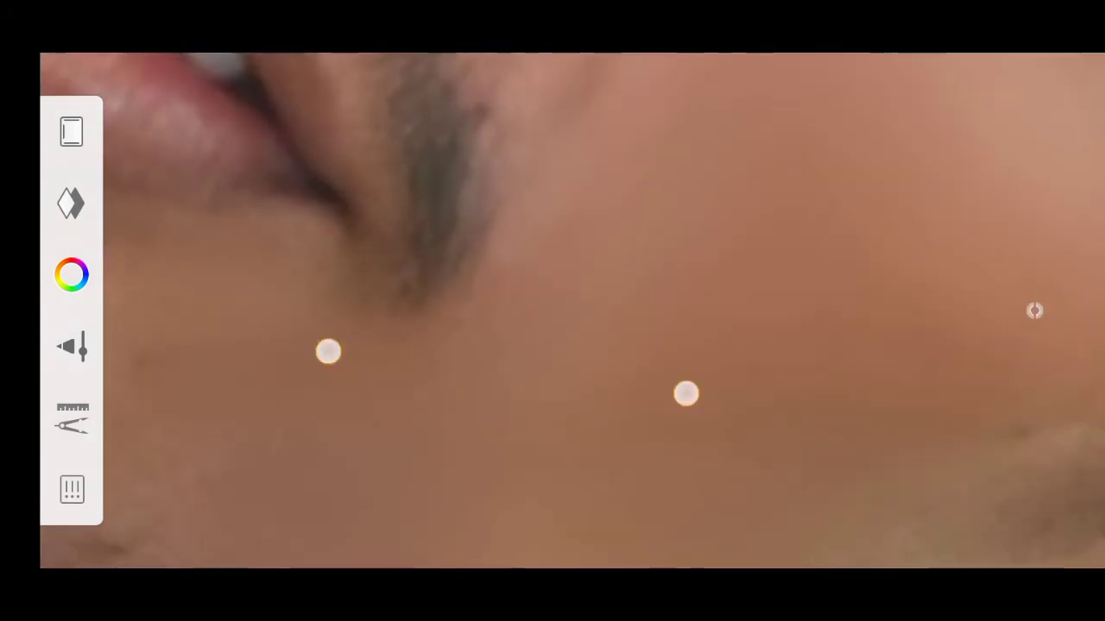
scroll(686, 393, "down", 1)
scroll(517, 371, "up", 2)
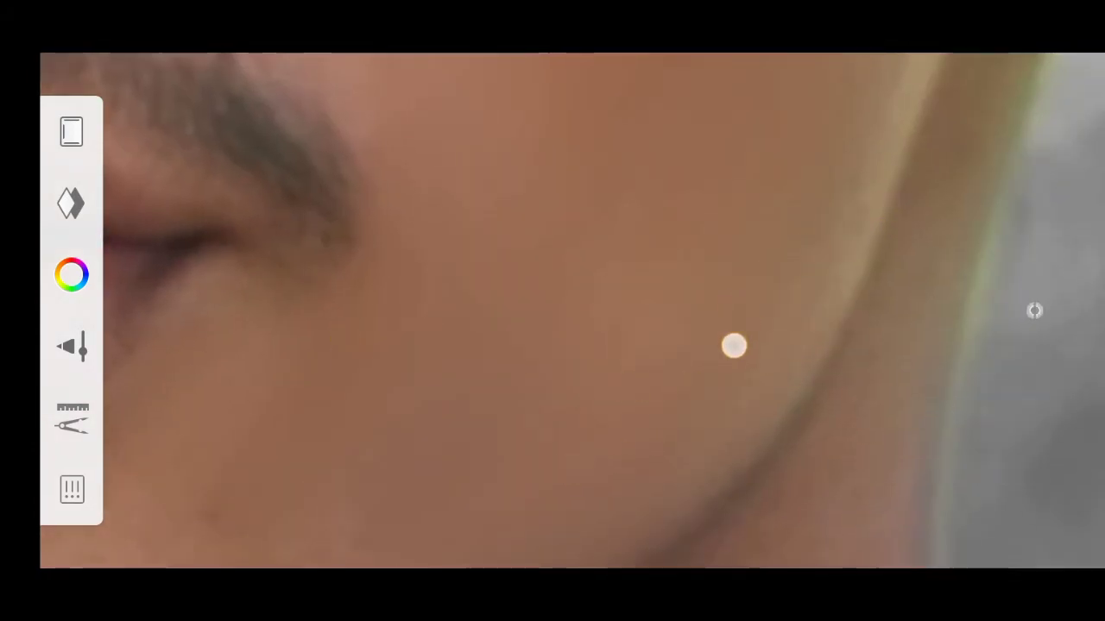
scroll(674, 476, "up", 1)
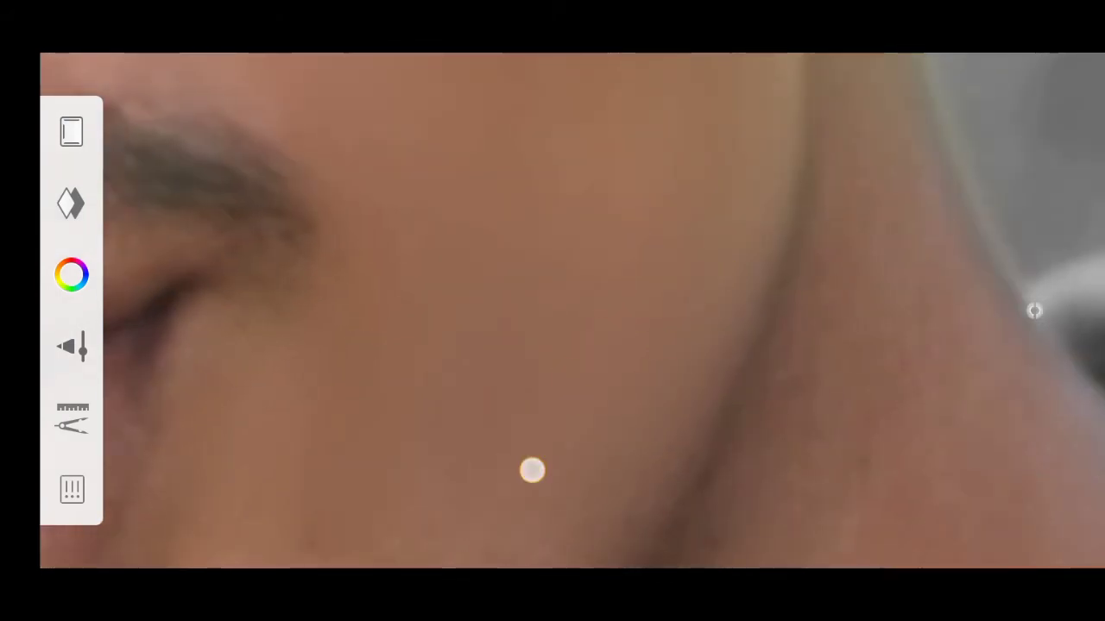
scroll(578, 261, "down", 1)
scroll(549, 307, "up", 1)
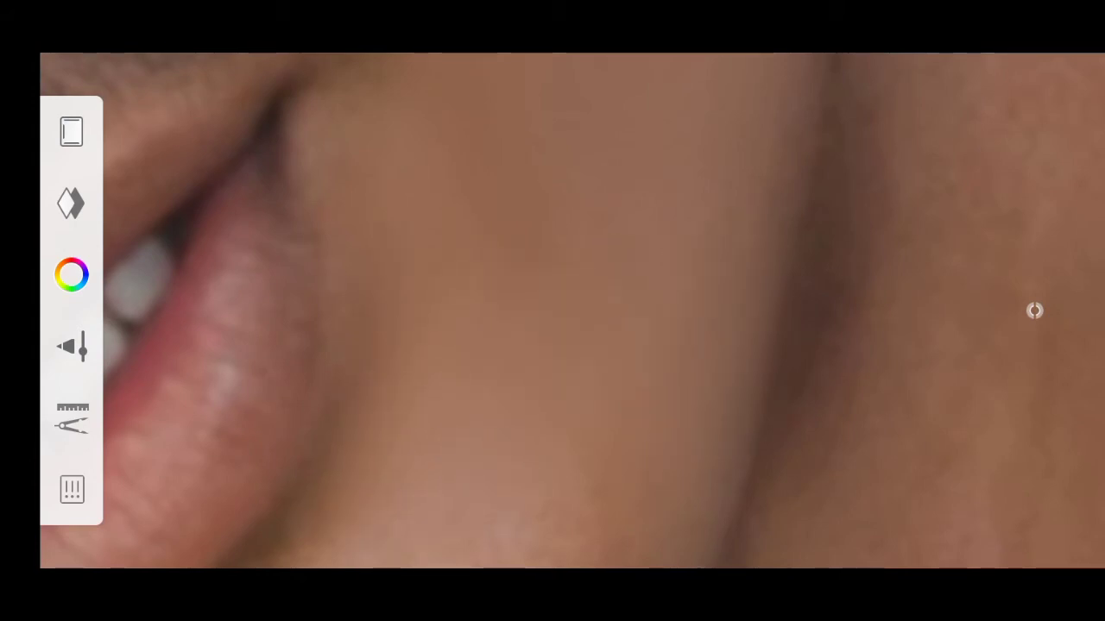
scroll(576, 186, "up", 1)
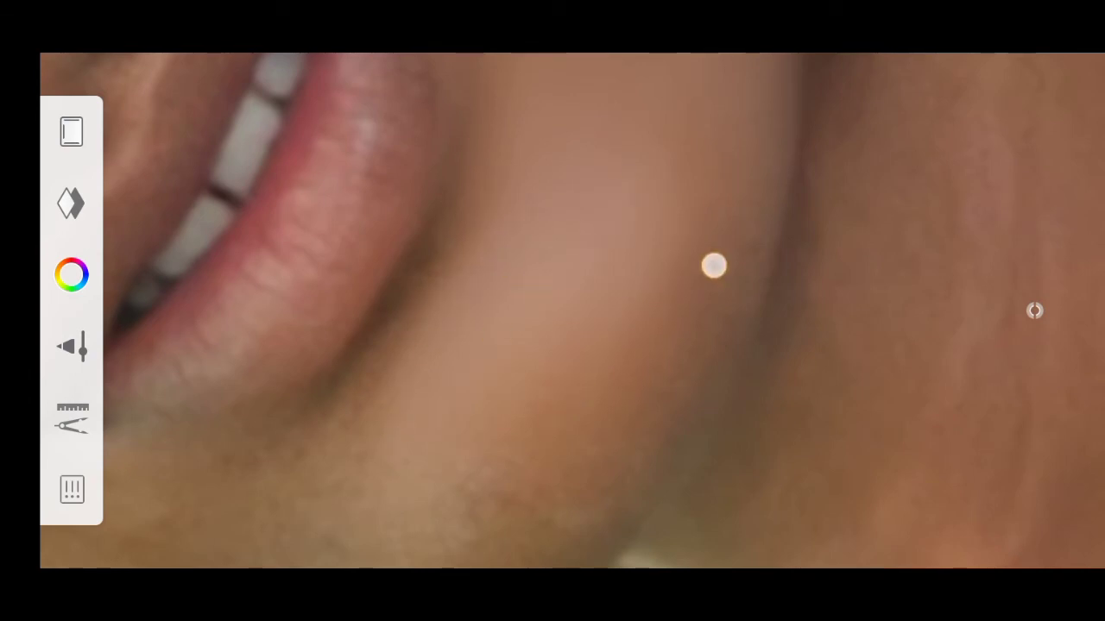
scroll(538, 354, "up", 1)
scroll(604, 389, "up", 1)
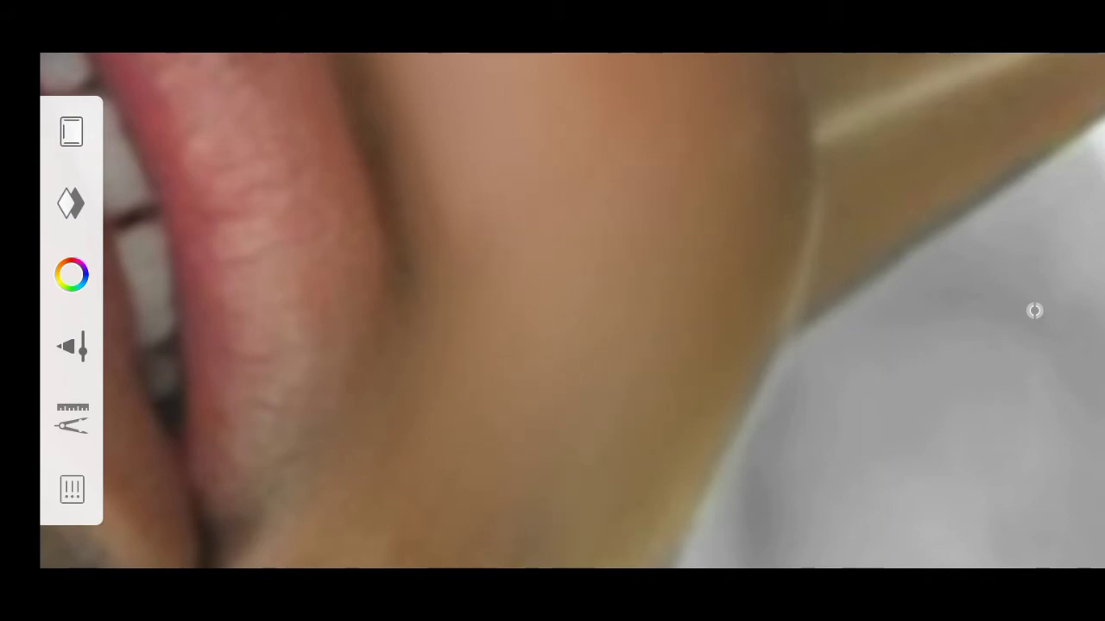
Continue blending the upper cheek beside the eye until the skin is evenly smooth
scroll(512, 174, "down", 1)
scroll(524, 245, "up", 1)
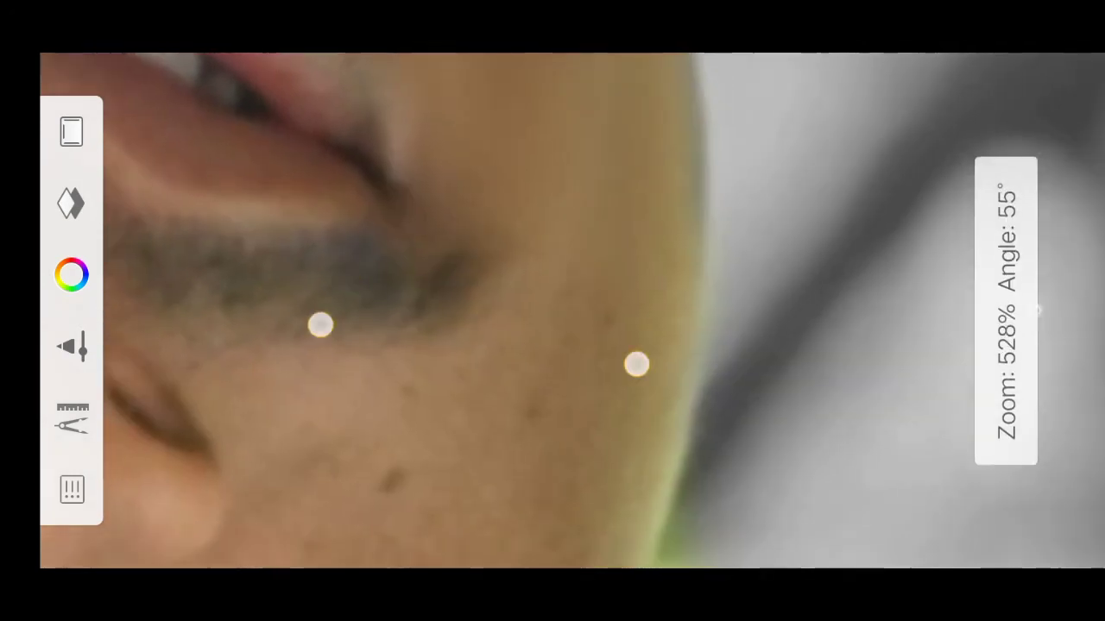
scroll(478, 343, "up", 1)
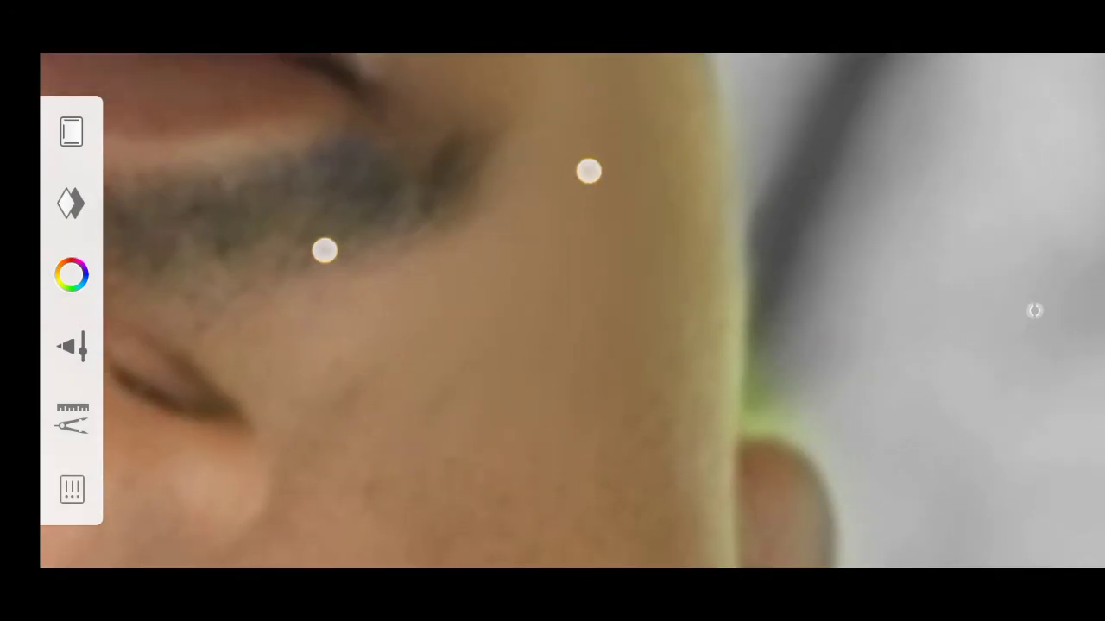
scroll(456, 210, "up", 2)
scroll(596, 345, "up", 2)
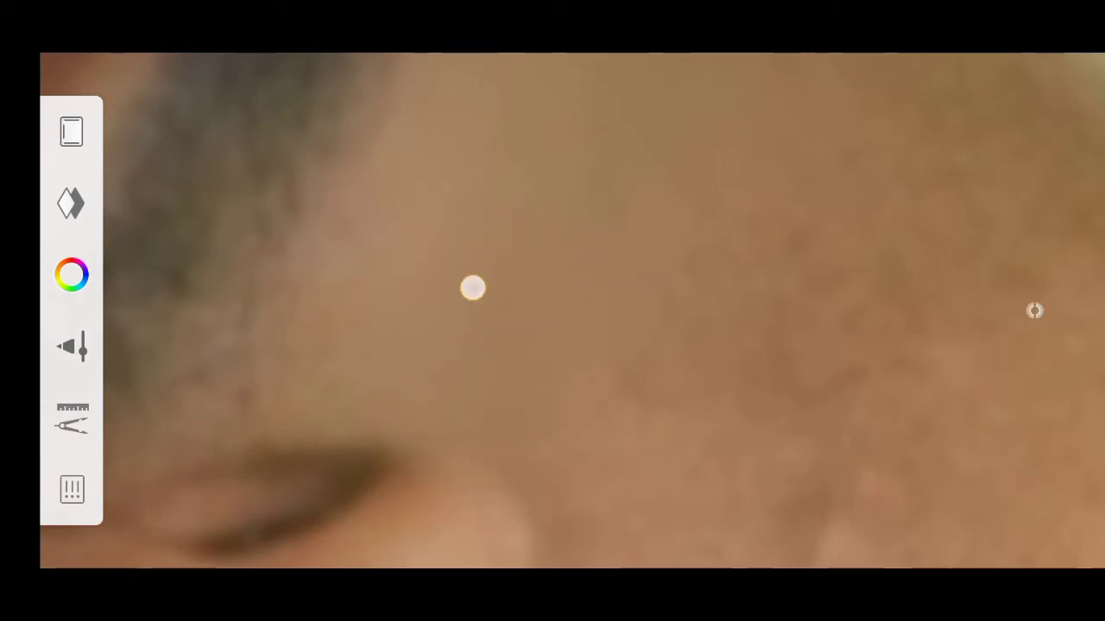
scroll(447, 275, "down", 2)
scroll(435, 314, "down", 3)
scroll(456, 292, "up", 1)
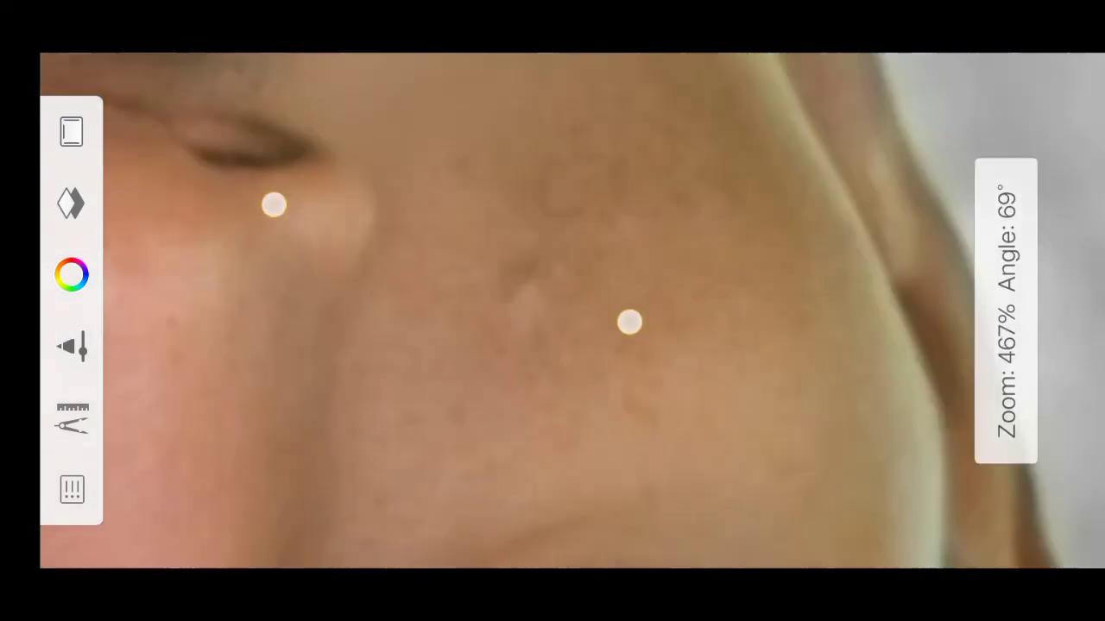
scroll(449, 276, "up", 1)
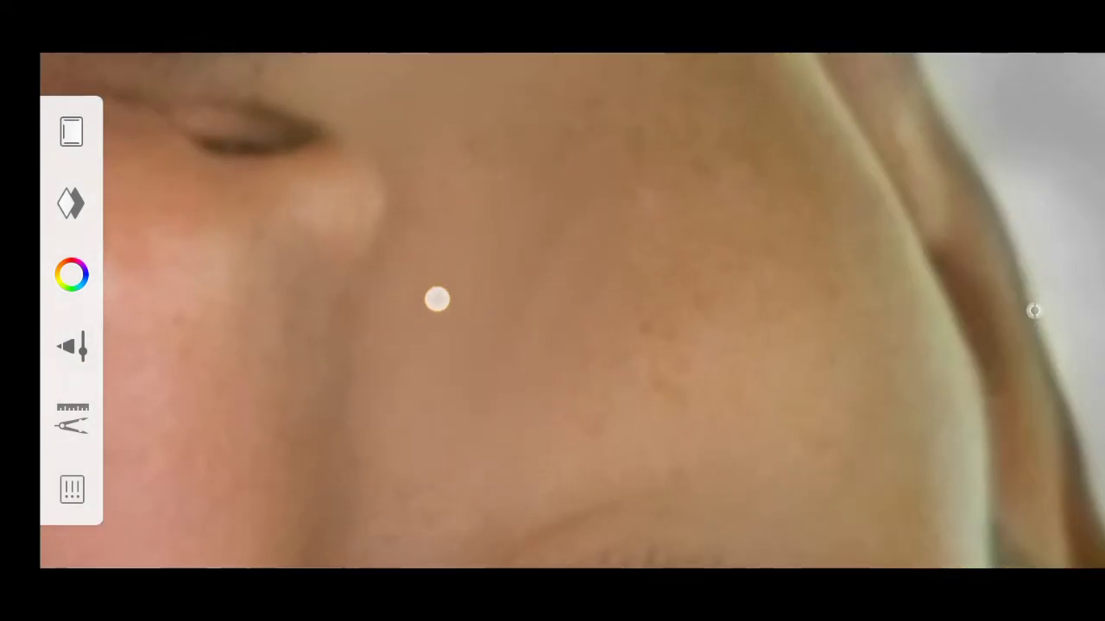
scroll(529, 300, "down", 2)
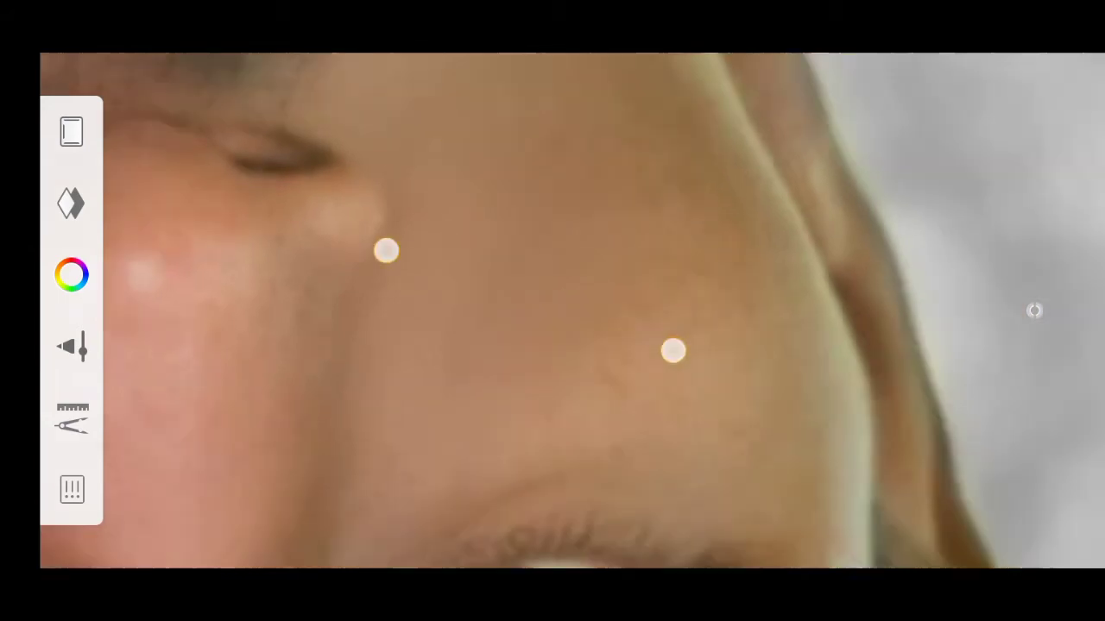
scroll(522, 303, "down", 1)
scroll(518, 302, "up", 1)
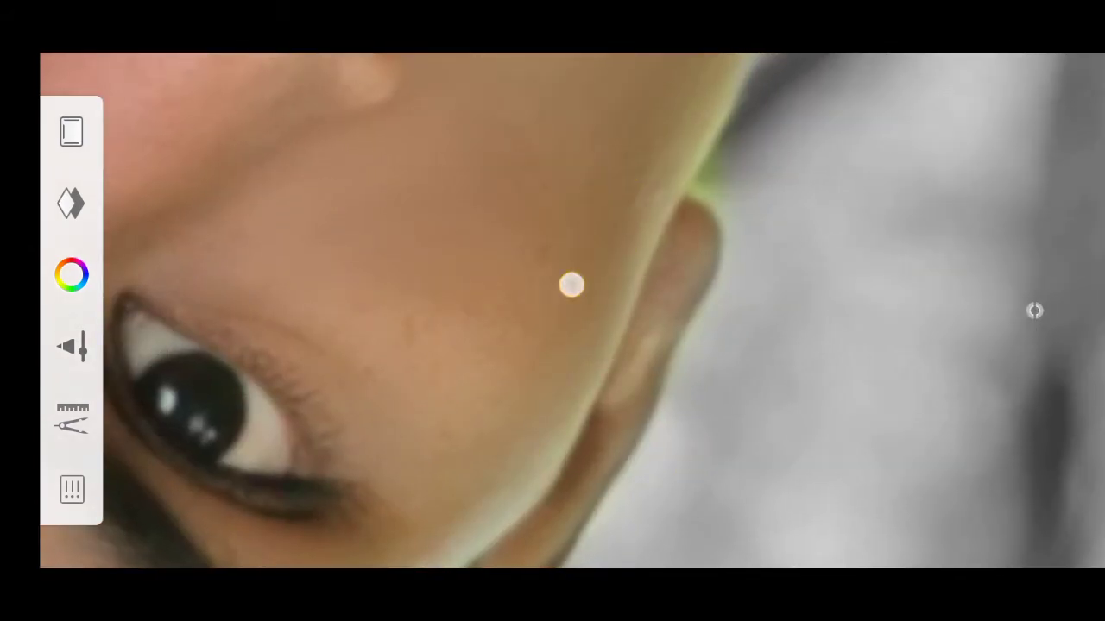
scroll(518, 259, "up", 2)
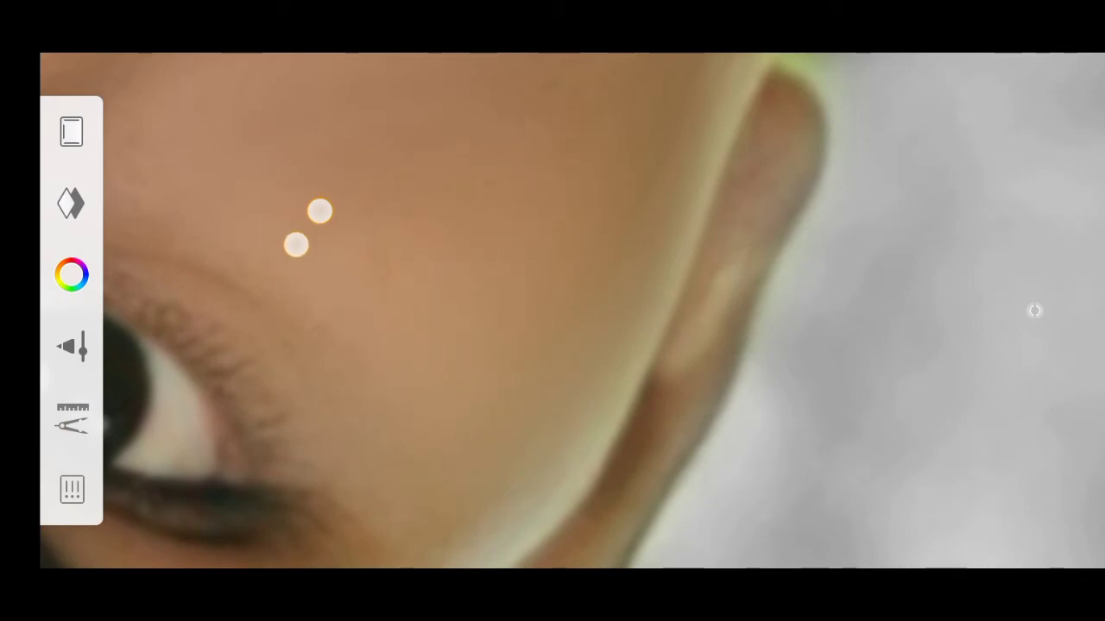
scroll(507, 233, "up", 2)
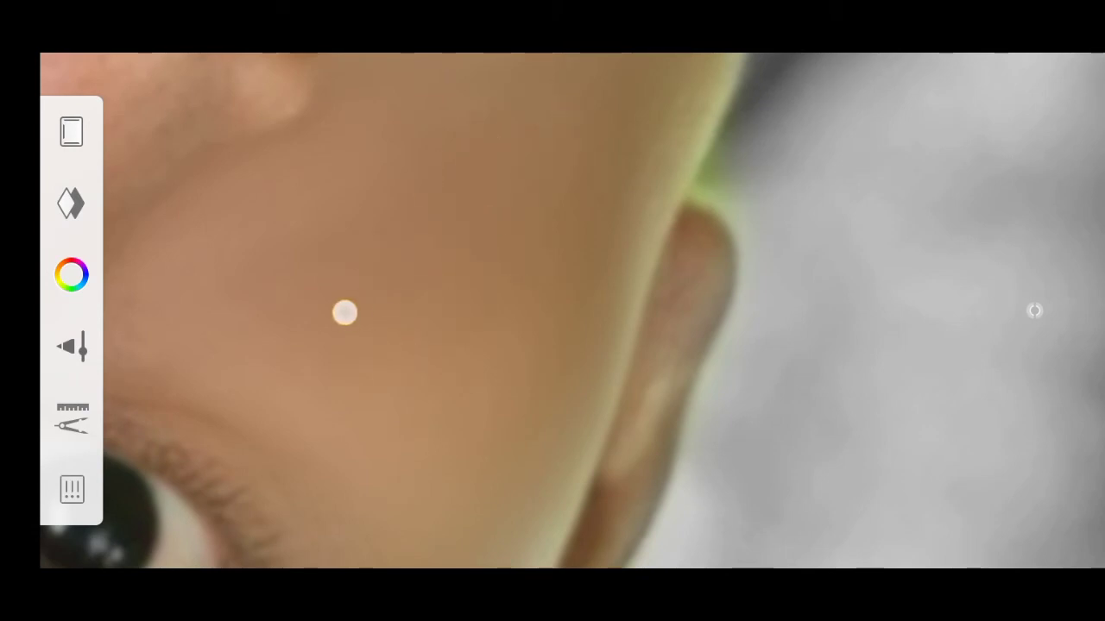
Smooth the skin on the nose and between the eyes
mouse_move(228, 278)
left_mouse_down()
mouse_move(493, 290)
mouse_move(328, 259)
mouse_move(327, 166)
mouse_move(285, 175)
left_mouse_up()
mouse_move(374, 437)
left_mouse_down()
mouse_move(491, 392)
mouse_move(510, 439)
mouse_move(562, 215)
left_mouse_up()
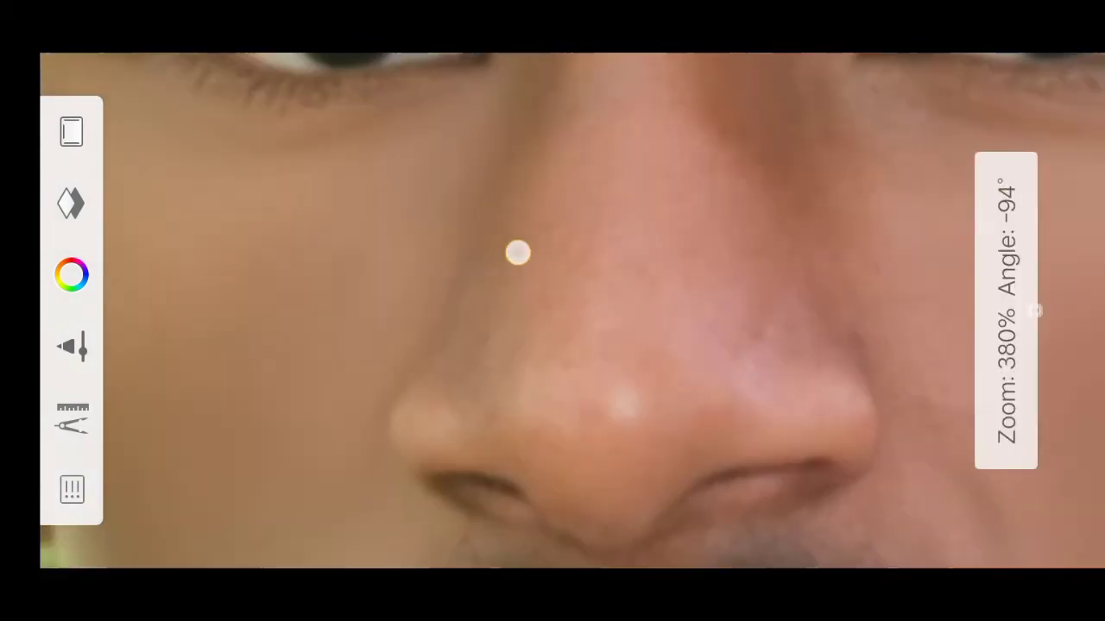
left_click_drag(515, 251, 318, 217)
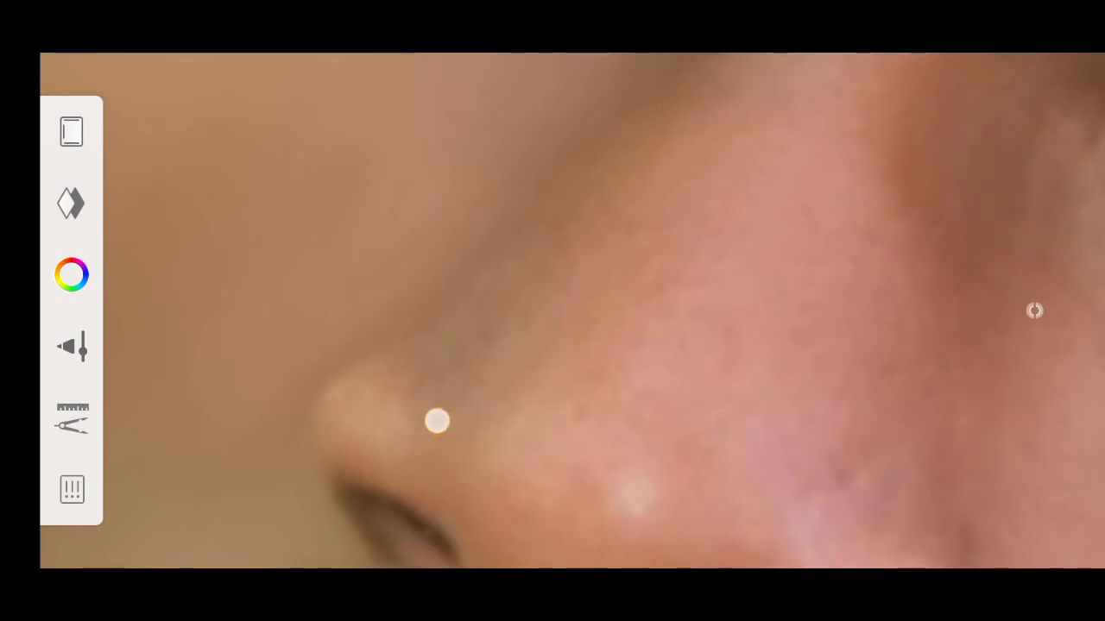
left_click_drag(286, 336, 459, 457)
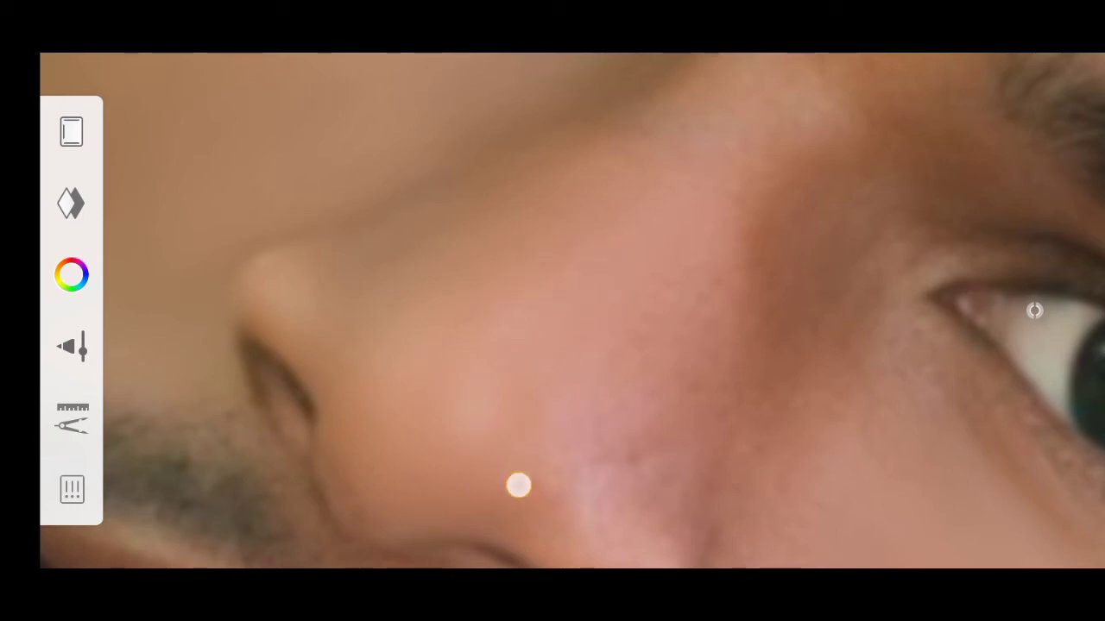
left_click_drag(368, 285, 307, 289)
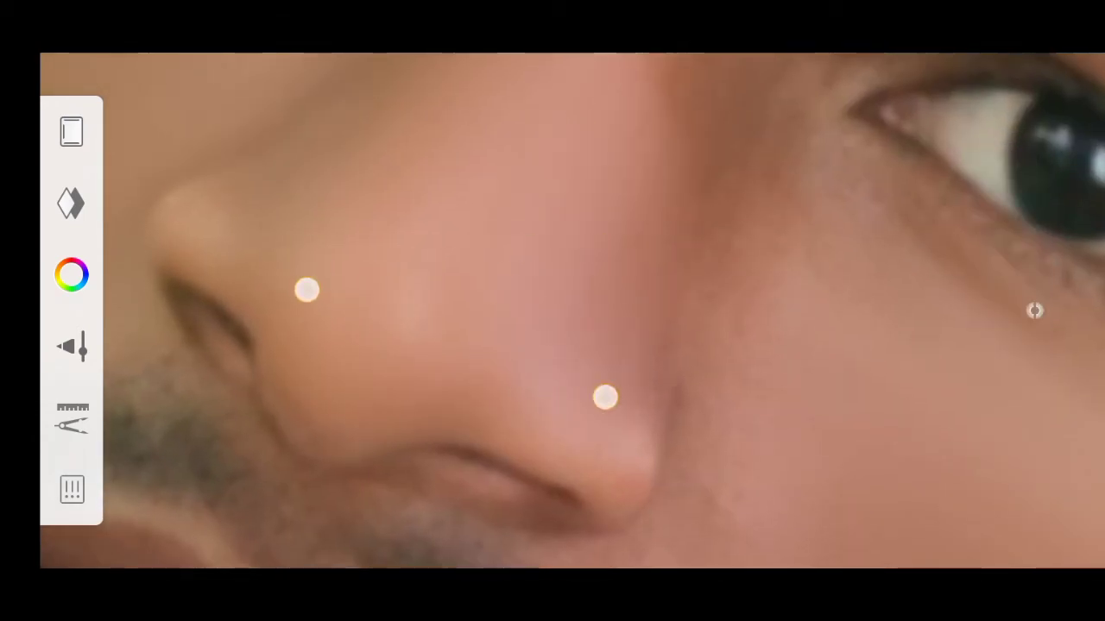
left_click_drag(306, 289, 550, 292)
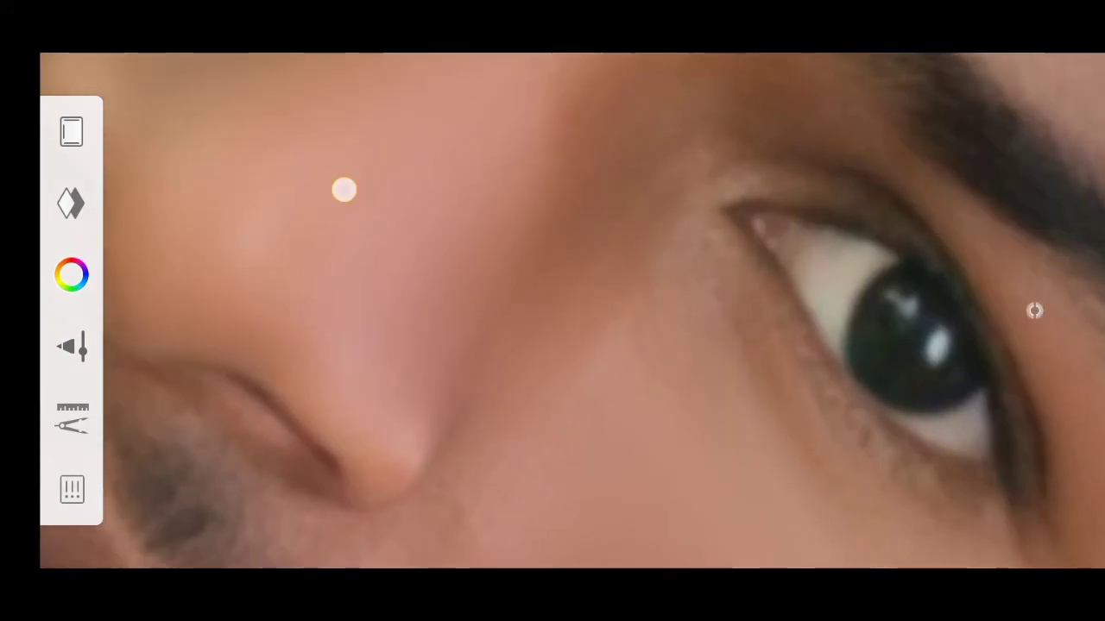
left_click_drag(344, 189, 484, 372)
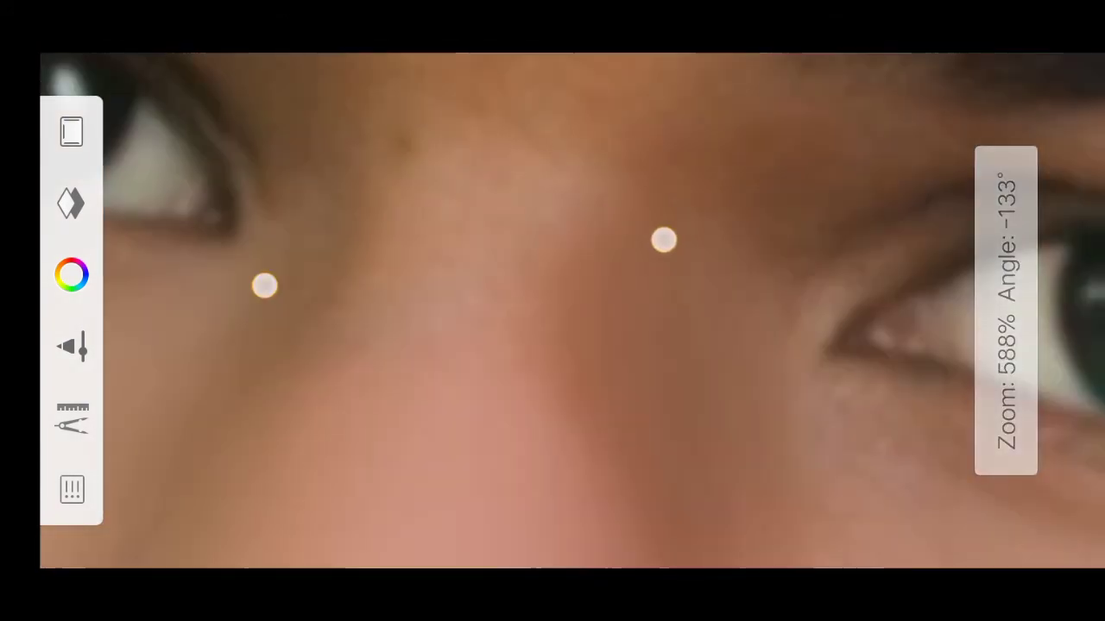
left_click_drag(250, 242, 392, 341)
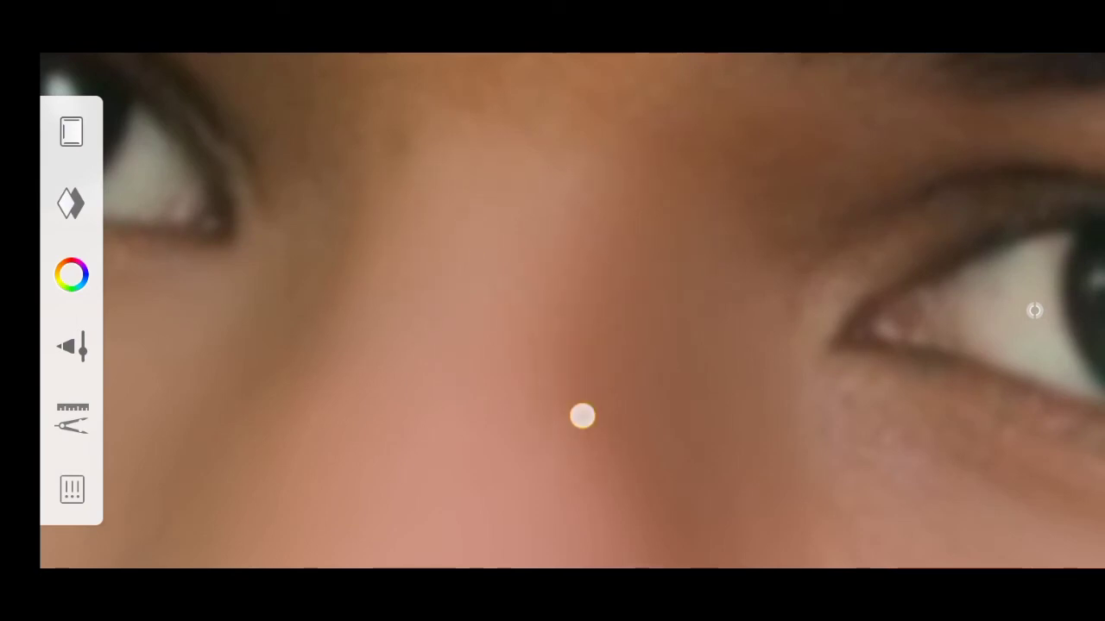
mouse_move(581, 417)
left_mouse_down()
mouse_move(331, 246)
mouse_move(633, 213)
mouse_move(296, 212)
mouse_move(519, 368)
mouse_move(402, 353)
left_mouse_up()
Smooth the skin around the eyebrow and across the forehead
left_click_drag(424, 289, 215, 274)
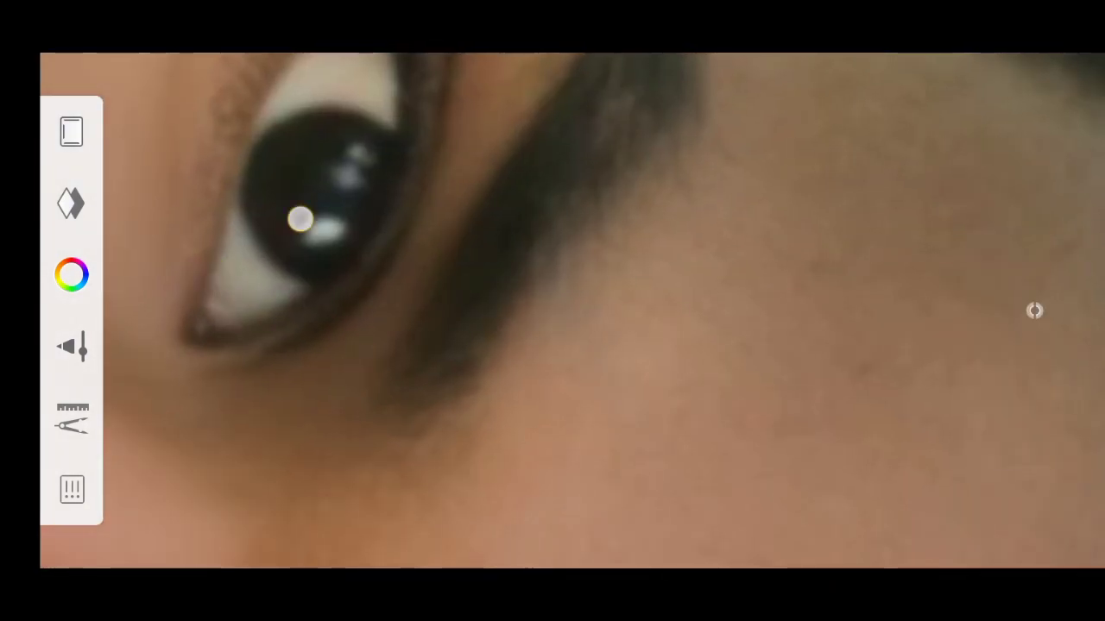
mouse_move(299, 219)
left_mouse_down()
mouse_move(478, 210)
mouse_move(293, 217)
mouse_move(515, 293)
mouse_move(478, 345)
mouse_move(520, 417)
mouse_move(506, 422)
left_mouse_up()
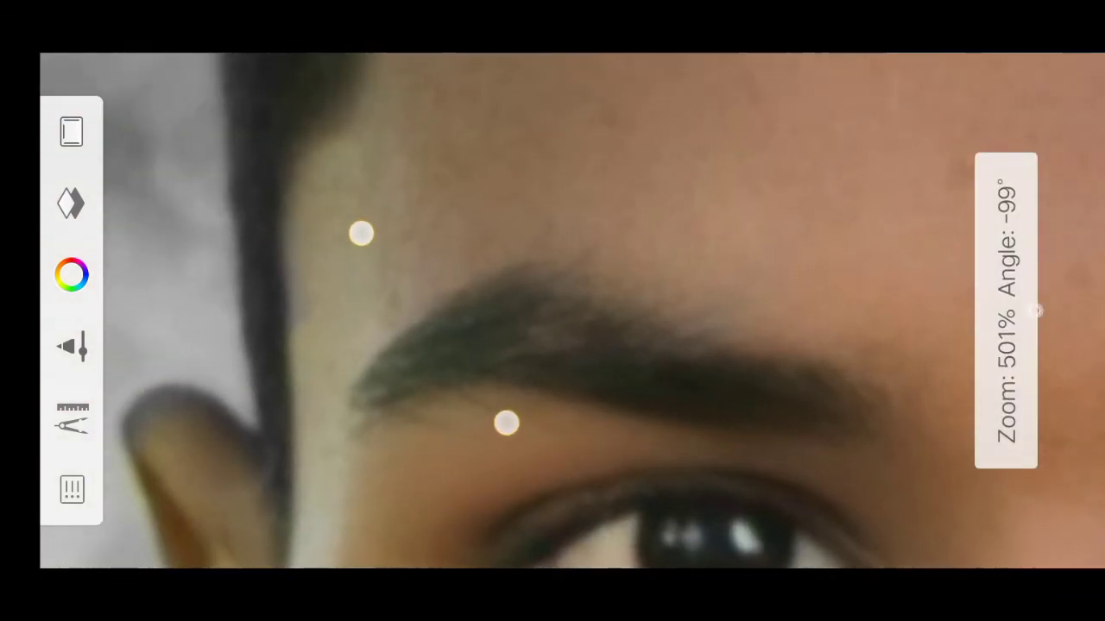
left_click_drag(464, 159, 410, 143)
mouse_move(326, 144)
left_mouse_down()
mouse_move(299, 184)
mouse_move(326, 278)
left_mouse_up()
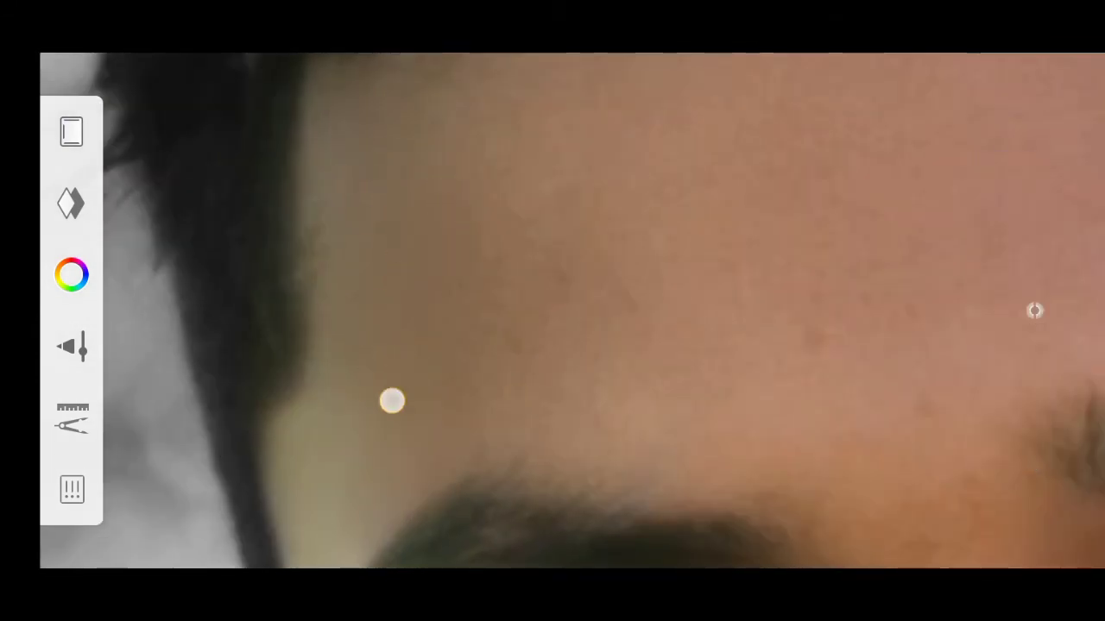
mouse_move(392, 401)
left_mouse_down()
mouse_move(305, 340)
mouse_move(323, 249)
mouse_move(284, 212)
mouse_move(392, 304)
mouse_move(351, 225)
left_mouse_up()
mouse_move(435, 290)
left_mouse_down()
mouse_move(319, 337)
mouse_move(242, 207)
mouse_move(372, 313)
mouse_move(298, 331)
mouse_move(195, 165)
mouse_move(325, 395)
mouse_move(322, 224)
left_mouse_up()
mouse_move(535, 180)
left_mouse_down()
mouse_move(582, 129)
mouse_move(711, 267)
mouse_move(607, 233)
left_mouse_up()
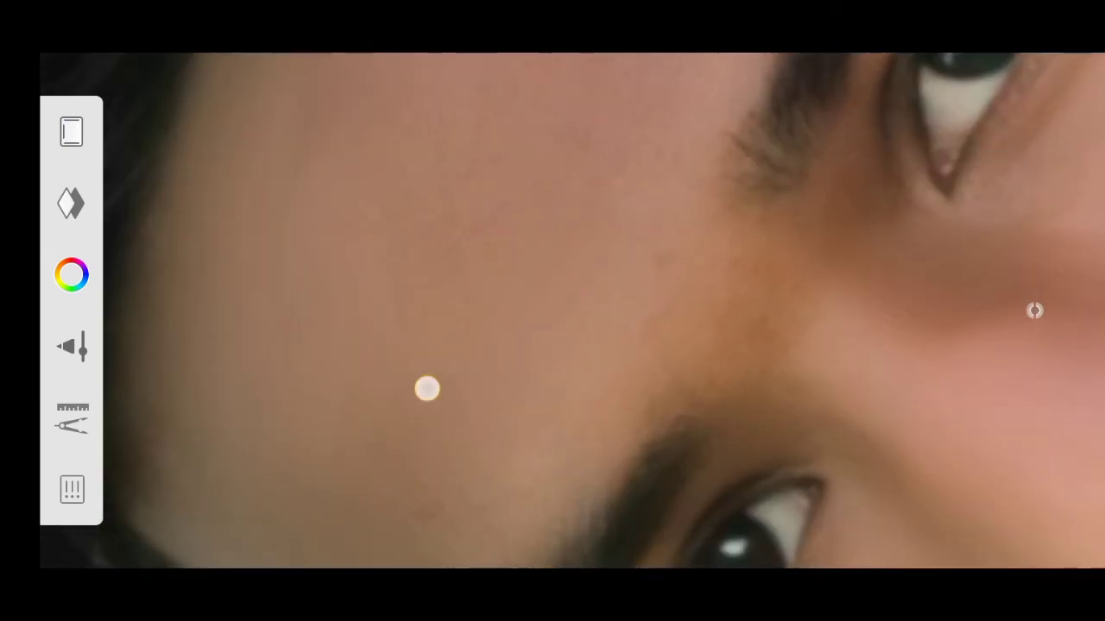
mouse_move(273, 284)
left_mouse_down()
mouse_move(284, 234)
mouse_move(506, 399)
mouse_move(629, 252)
left_mouse_up()
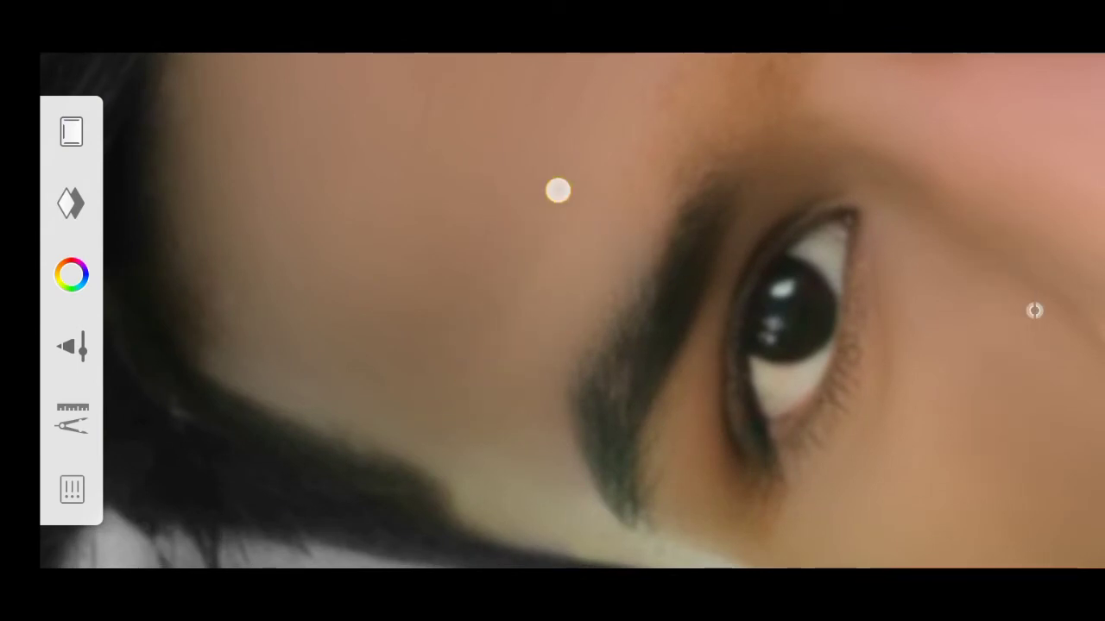
mouse_move(385, 323)
left_mouse_down()
mouse_move(527, 382)
mouse_move(653, 316)
left_mouse_up()
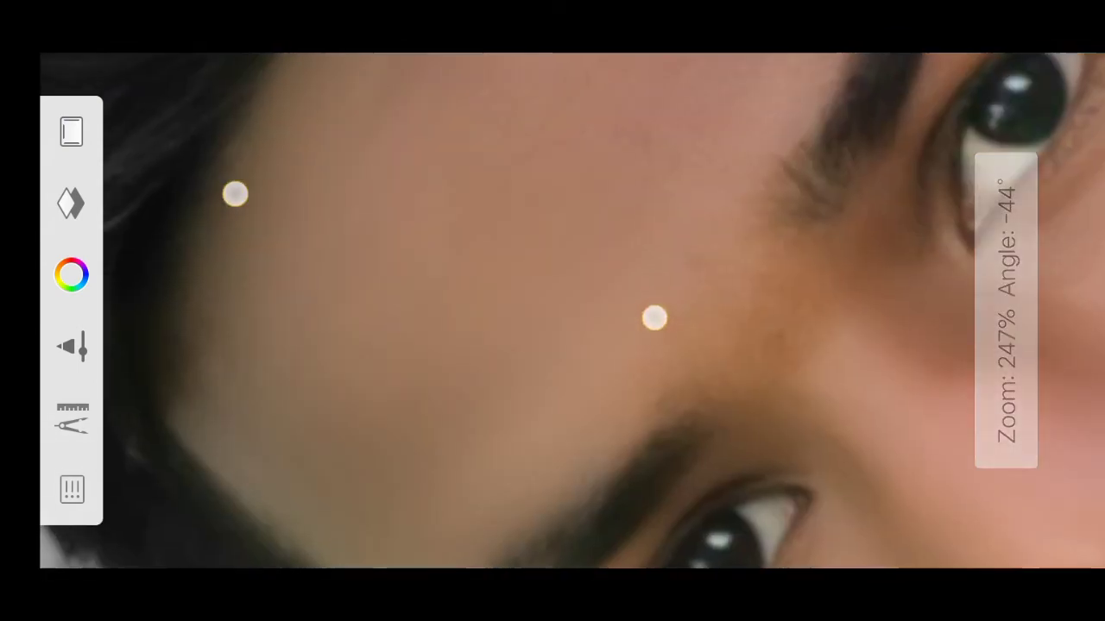
mouse_move(354, 372)
left_mouse_down()
mouse_move(573, 246)
mouse_move(592, 299)
mouse_move(673, 311)
mouse_move(641, 199)
left_mouse_up()
Enlarge the smudge brush to size 57.4
left_click(1034, 311)
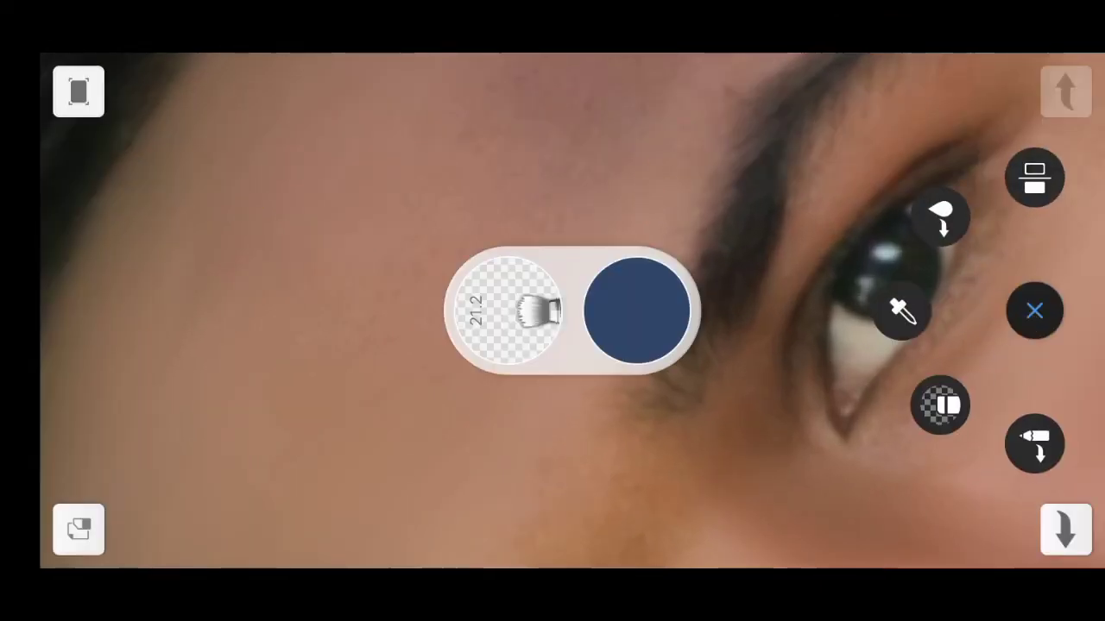
left_click(937, 216)
left_click_drag(520, 421, 520, 298)
left_click(1038, 310)
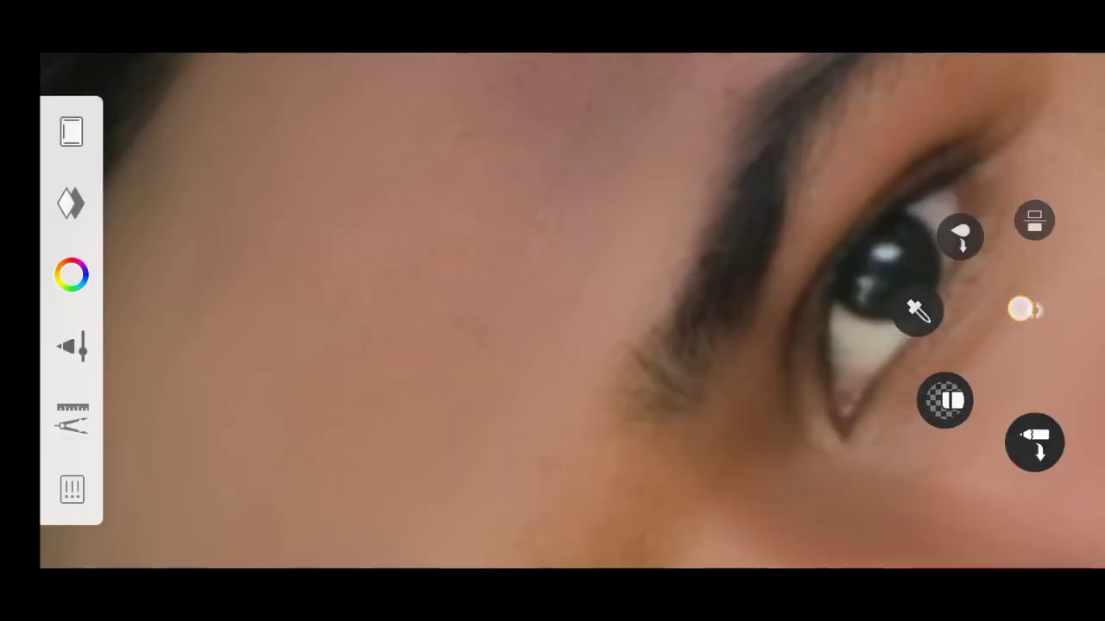
Blend the remaining broad forehead skin above the brow
left_click_drag(725, 268, 578, 201)
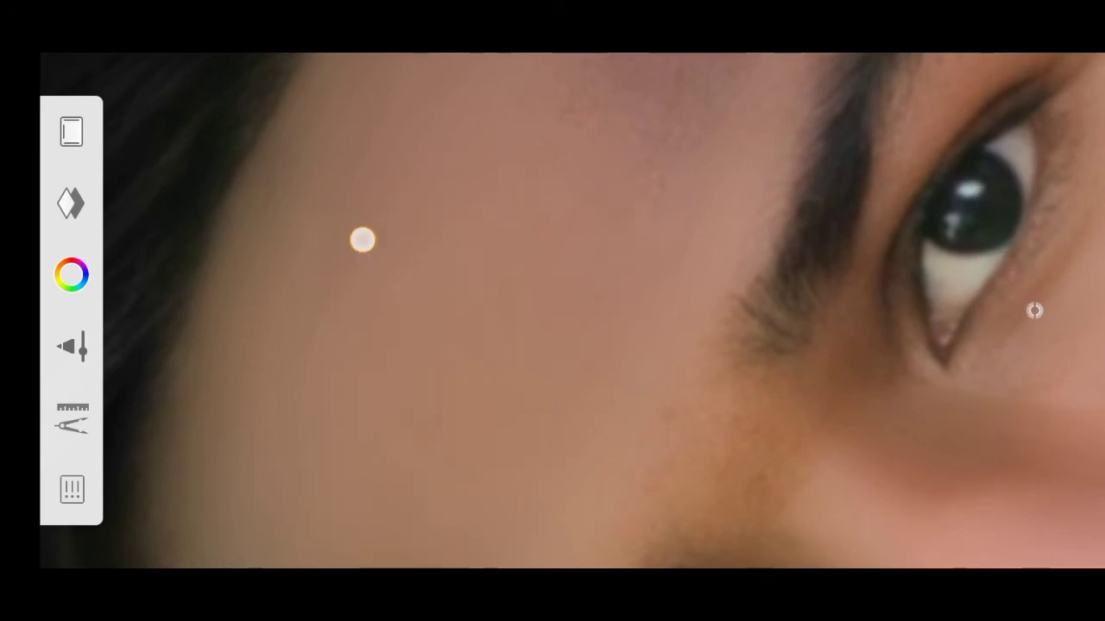
left_click_drag(491, 441, 506, 250)
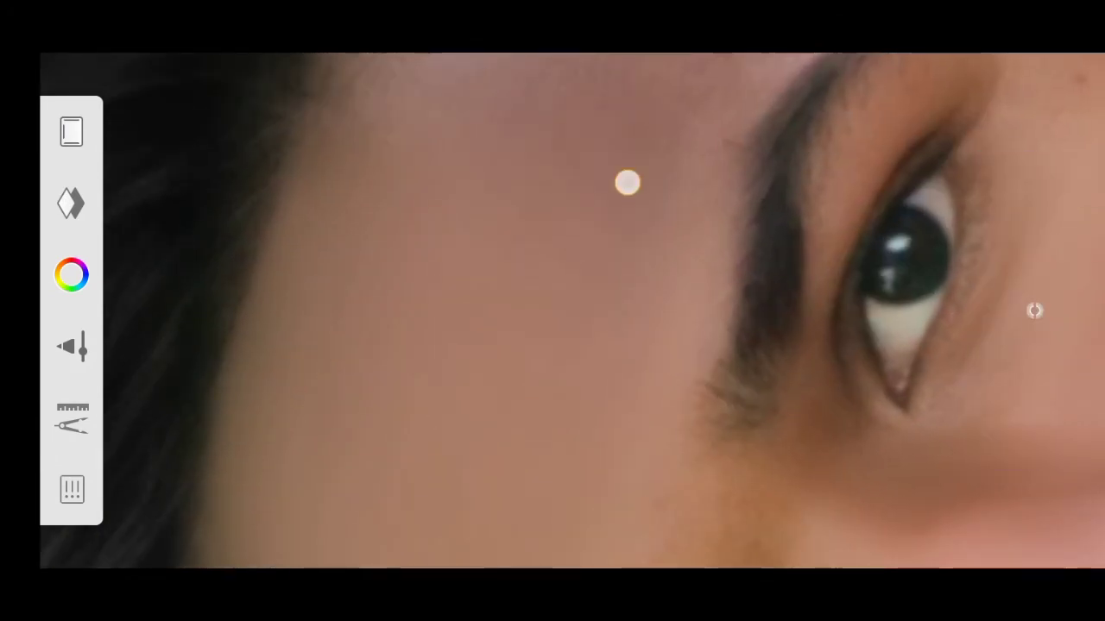
left_click_drag(627, 182, 648, 399)
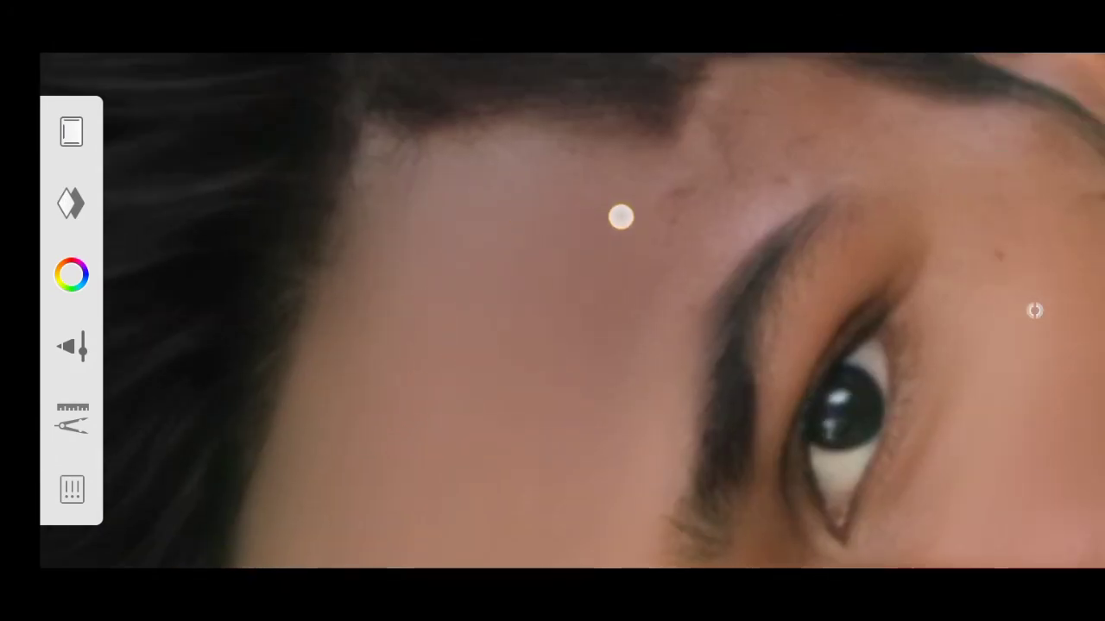
mouse_move(667, 233)
left_mouse_down()
mouse_move(380, 138)
mouse_move(599, 138)
mouse_move(445, 419)
left_mouse_up()
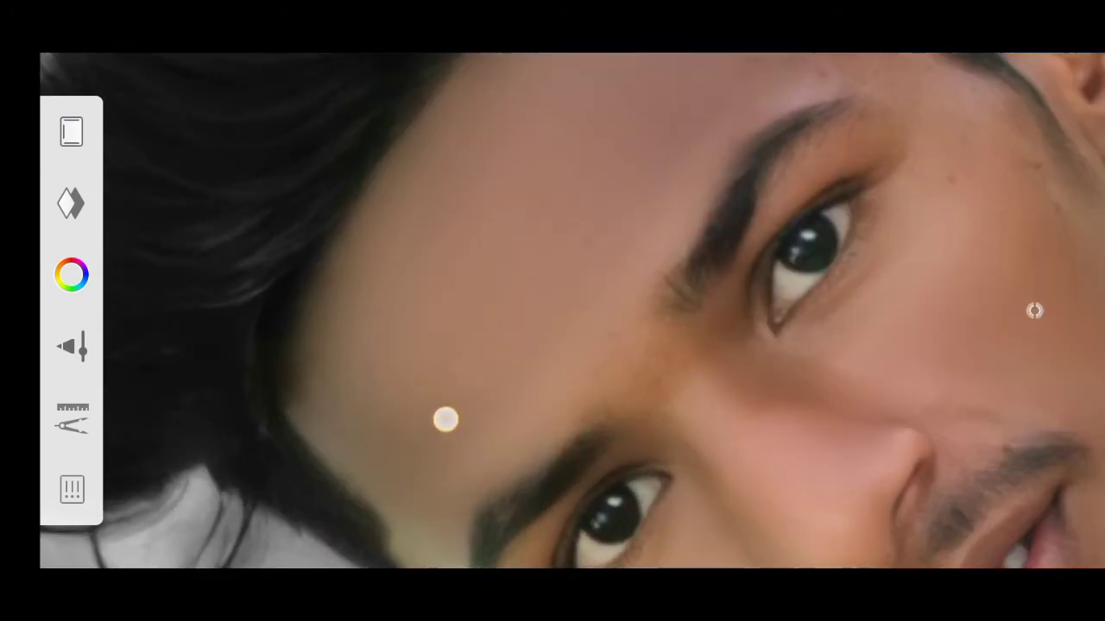
mouse_move(622, 209)
left_mouse_down()
mouse_move(583, 351)
mouse_move(323, 249)
mouse_move(296, 181)
mouse_move(365, 296)
mouse_move(359, 231)
mouse_move(379, 229)
mouse_move(328, 210)
mouse_move(232, 298)
left_mouse_up()
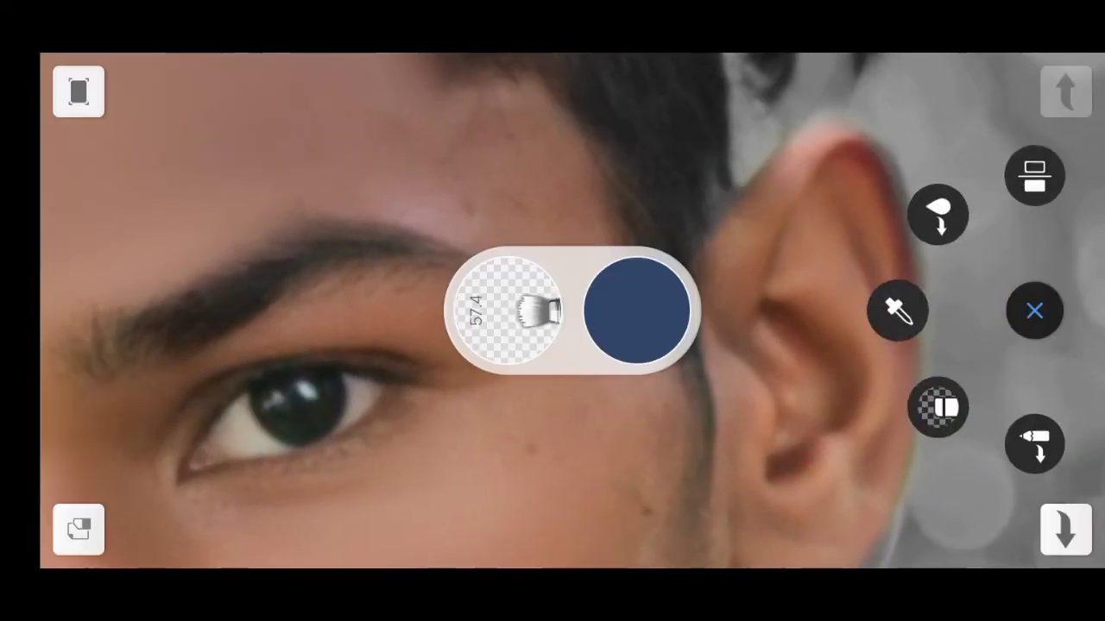
Reduce the smudge brush size for finer retouching
left_click(525, 302)
left_click_drag(520, 299, 523, 399)
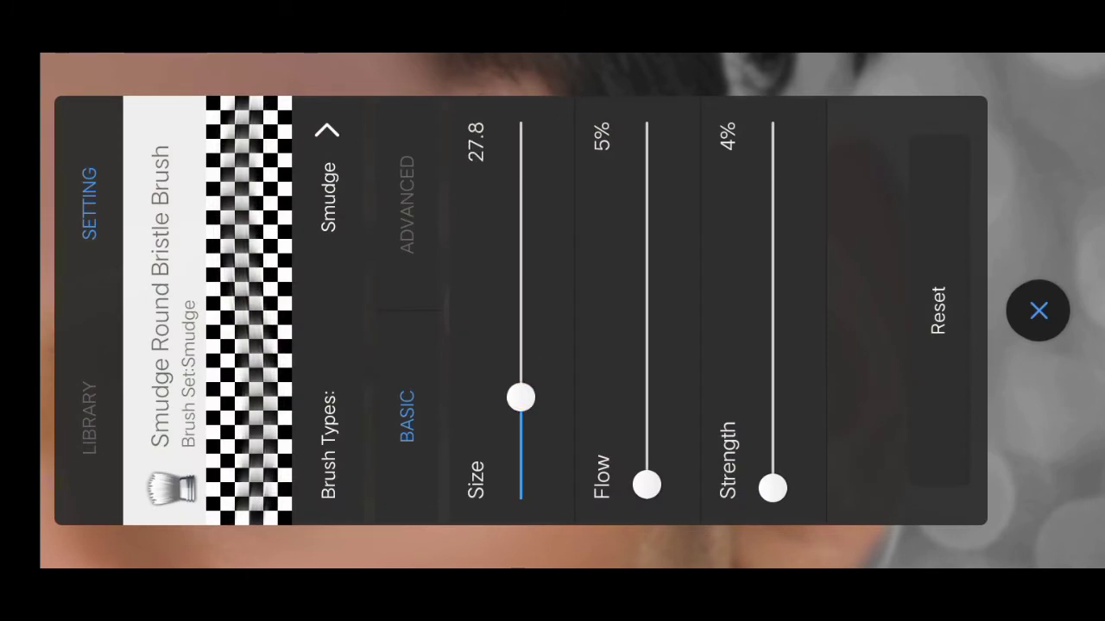
left_click(1038, 311)
Smooth the cheek beside the nose and the skin just under the eye
mouse_move(1035, 305)
left_mouse_down()
mouse_move(653, 320)
mouse_move(471, 417)
mouse_move(308, 187)
mouse_move(520, 409)
mouse_move(512, 194)
left_mouse_up()
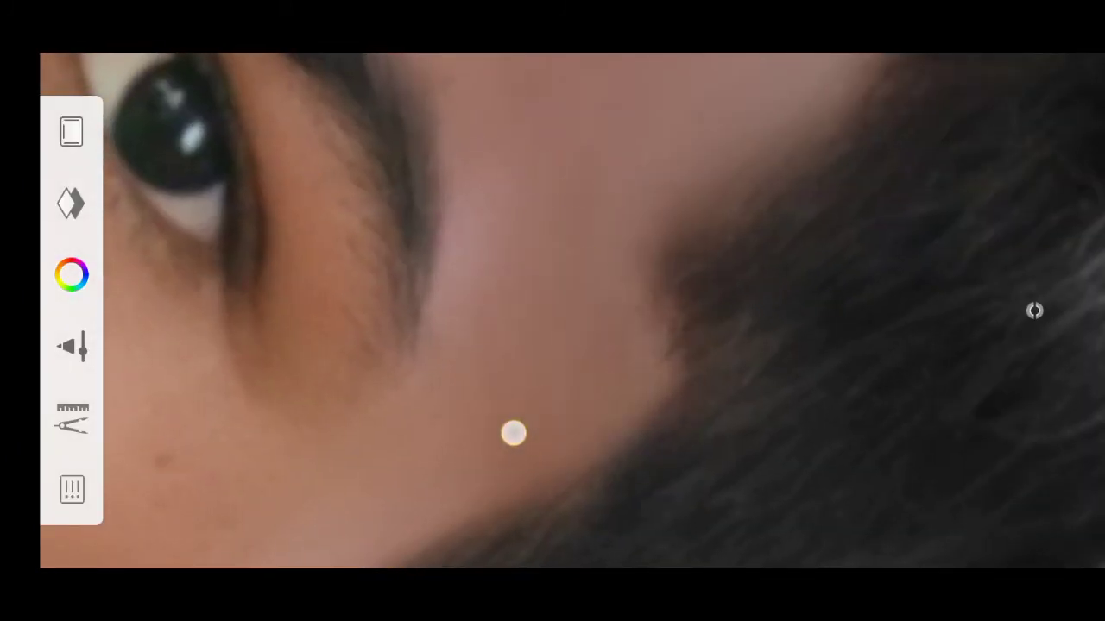
mouse_move(636, 449)
left_mouse_down()
mouse_move(621, 429)
mouse_move(454, 464)
left_mouse_up()
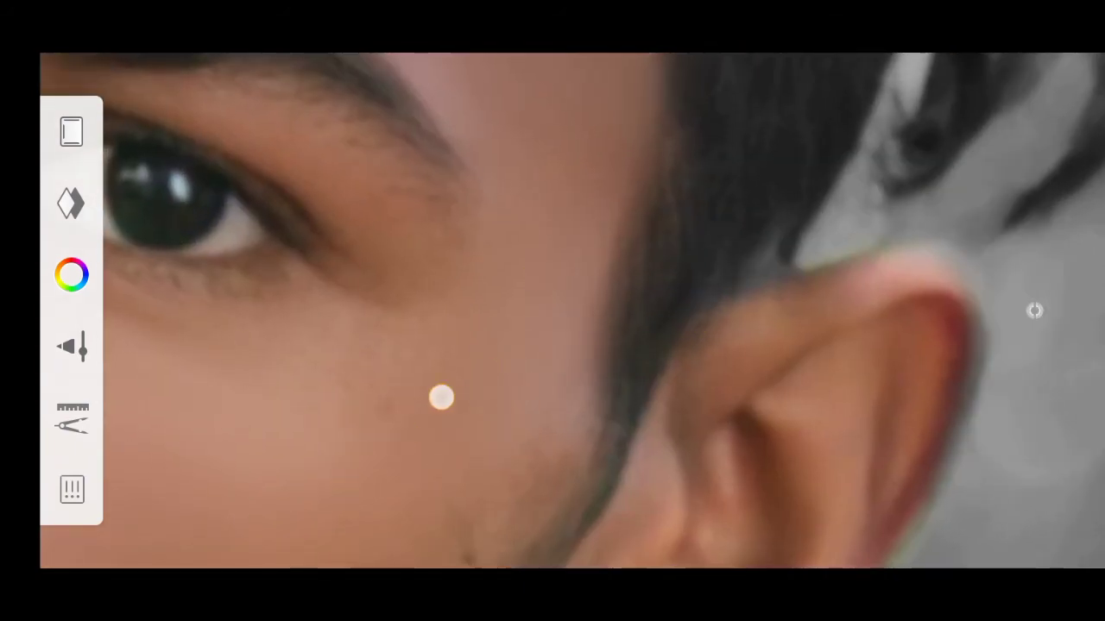
left_click_drag(441, 397, 635, 302)
left_click_drag(541, 388, 620, 256)
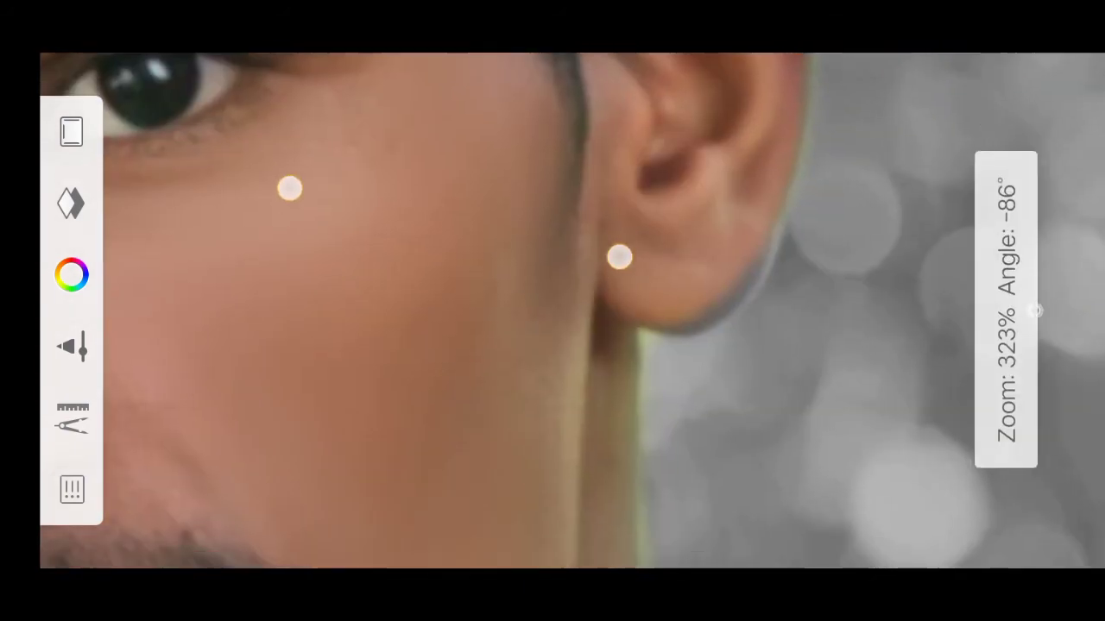
mouse_move(557, 502)
left_mouse_down()
mouse_move(308, 195)
mouse_move(533, 451)
mouse_move(340, 265)
mouse_move(677, 454)
left_mouse_up()
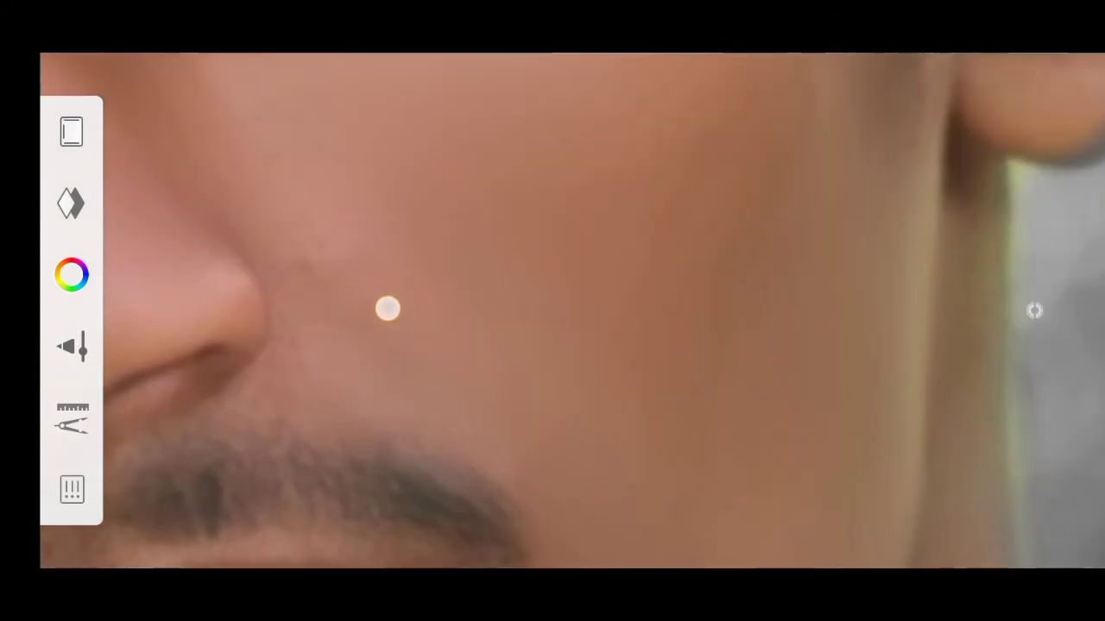
mouse_move(387, 308)
left_mouse_down()
mouse_move(547, 454)
mouse_move(428, 441)
left_mouse_up()
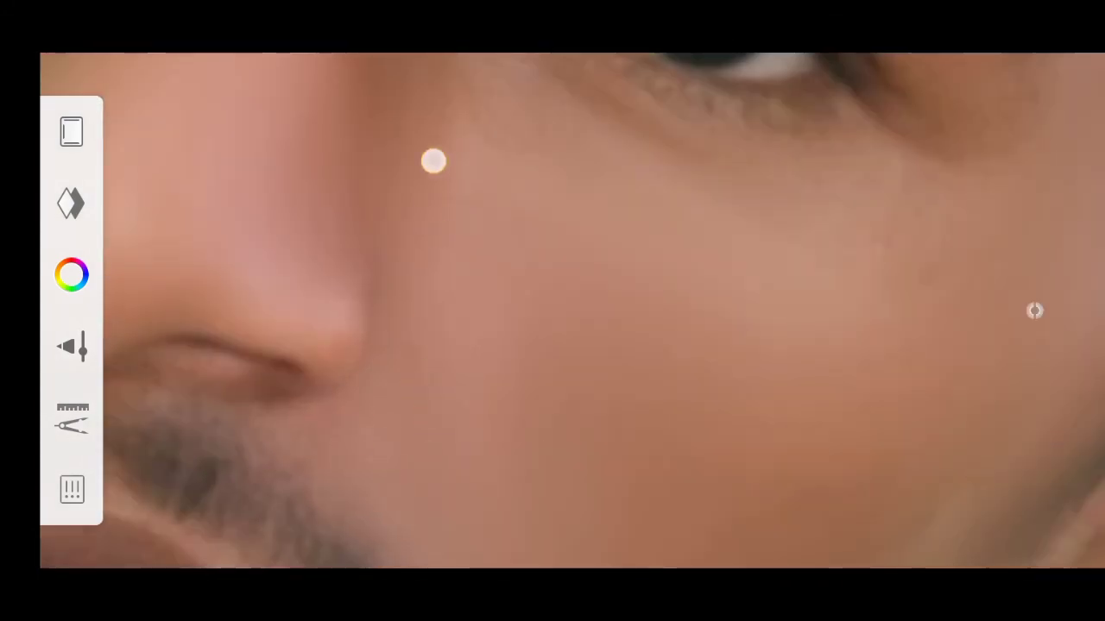
mouse_move(303, 150)
left_mouse_down()
mouse_move(305, 175)
mouse_move(500, 271)
left_mouse_up()
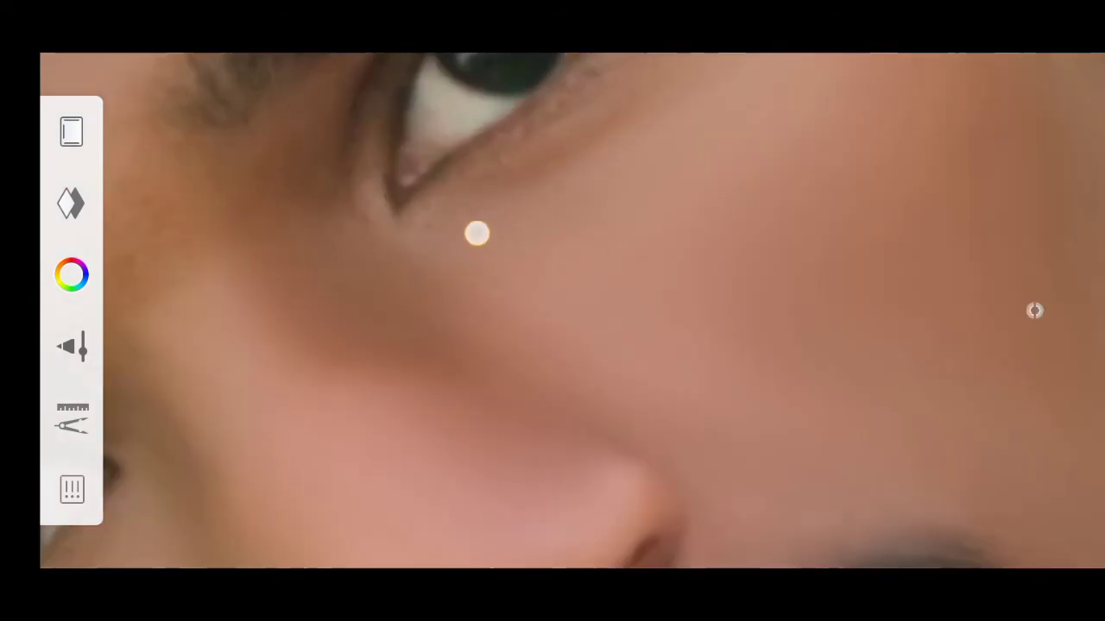
mouse_move(477, 233)
left_mouse_down()
mouse_move(328, 320)
mouse_move(284, 173)
mouse_move(630, 365)
mouse_move(609, 355)
mouse_move(604, 426)
mouse_move(629, 418)
mouse_move(555, 370)
mouse_move(648, 436)
mouse_move(696, 434)
mouse_move(644, 424)
mouse_move(713, 415)
mouse_move(730, 424)
left_mouse_up()
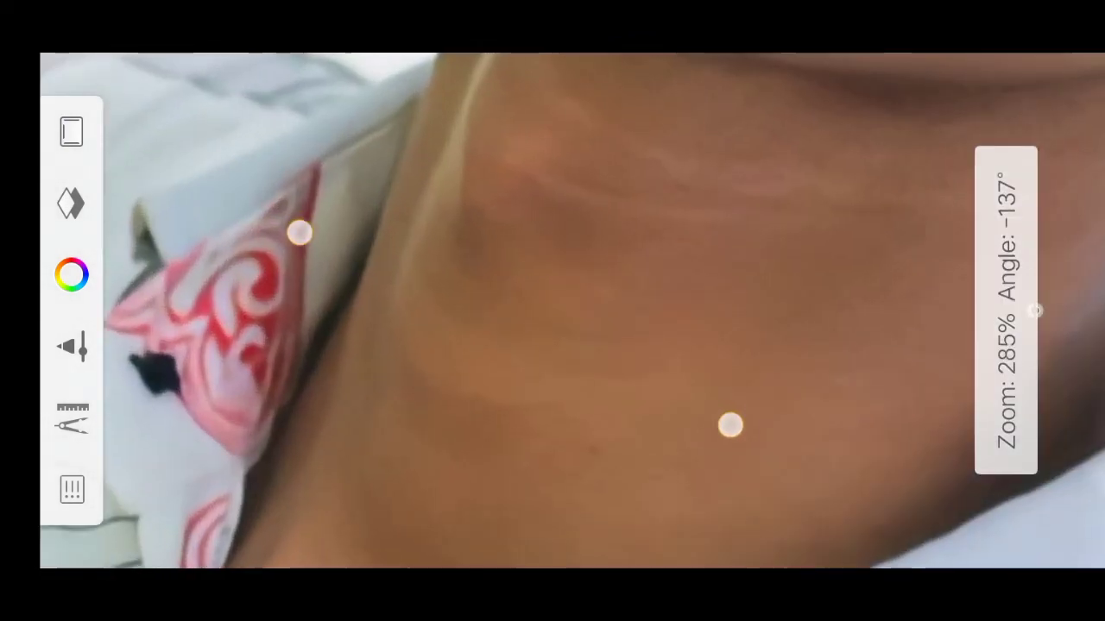
Smooth the neck skin down near the shirt collar
left_click(492, 274)
mouse_move(501, 385)
left_mouse_down()
mouse_move(449, 225)
mouse_move(417, 243)
left_mouse_up()
mouse_move(396, 186)
left_mouse_down()
mouse_move(505, 221)
mouse_move(510, 260)
left_mouse_up()
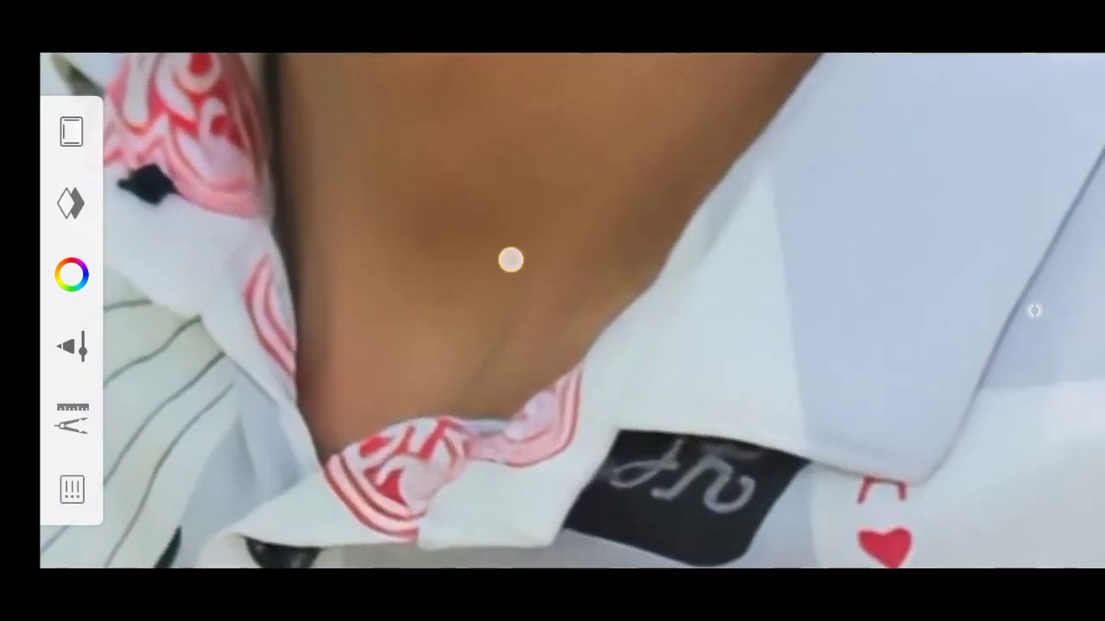
mouse_move(540, 119)
left_mouse_down()
mouse_move(612, 293)
mouse_move(518, 316)
left_mouse_up()
left_click(588, 213)
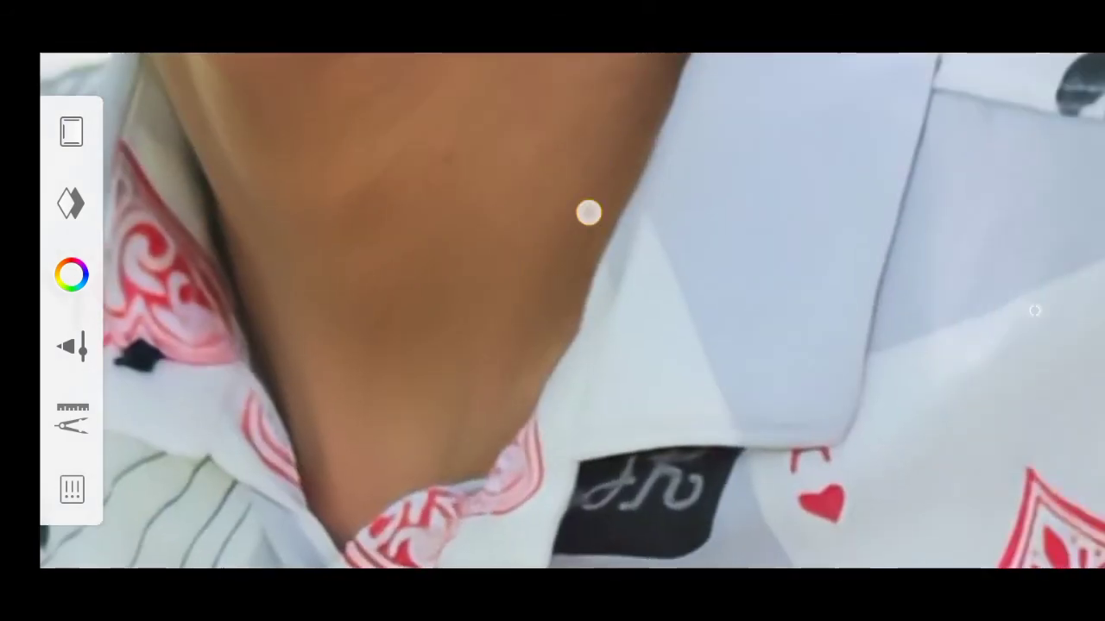
mouse_move(532, 267)
left_mouse_down()
mouse_move(582, 141)
mouse_move(517, 173)
left_mouse_up()
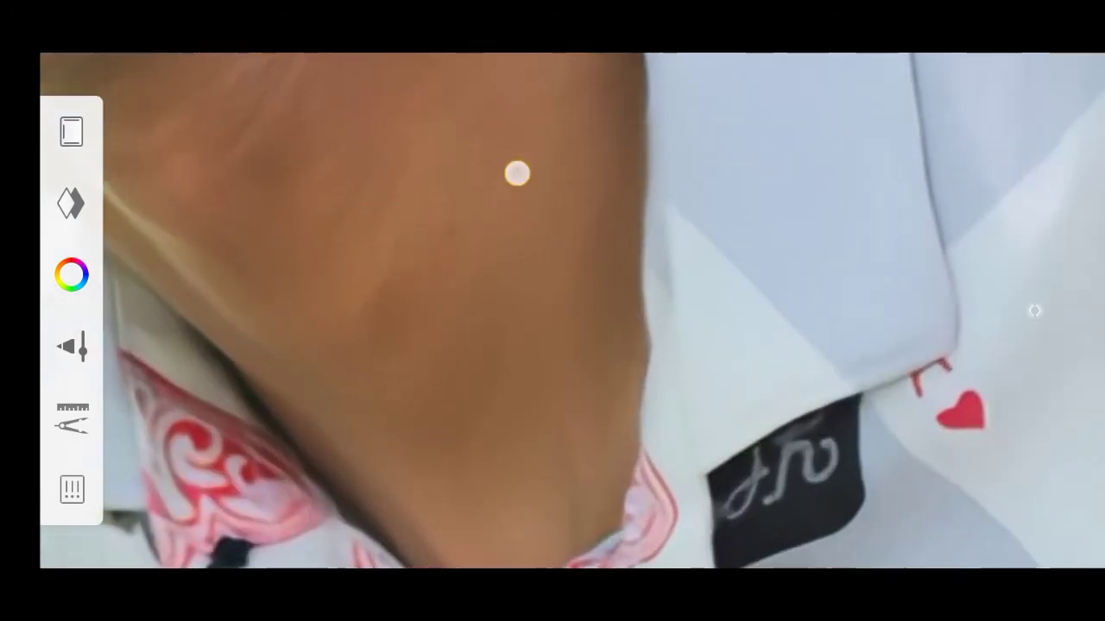
Finish blending the throat and neck, then view the whole portrait
mouse_move(386, 240)
left_mouse_down()
mouse_move(264, 264)
mouse_move(319, 385)
left_mouse_up()
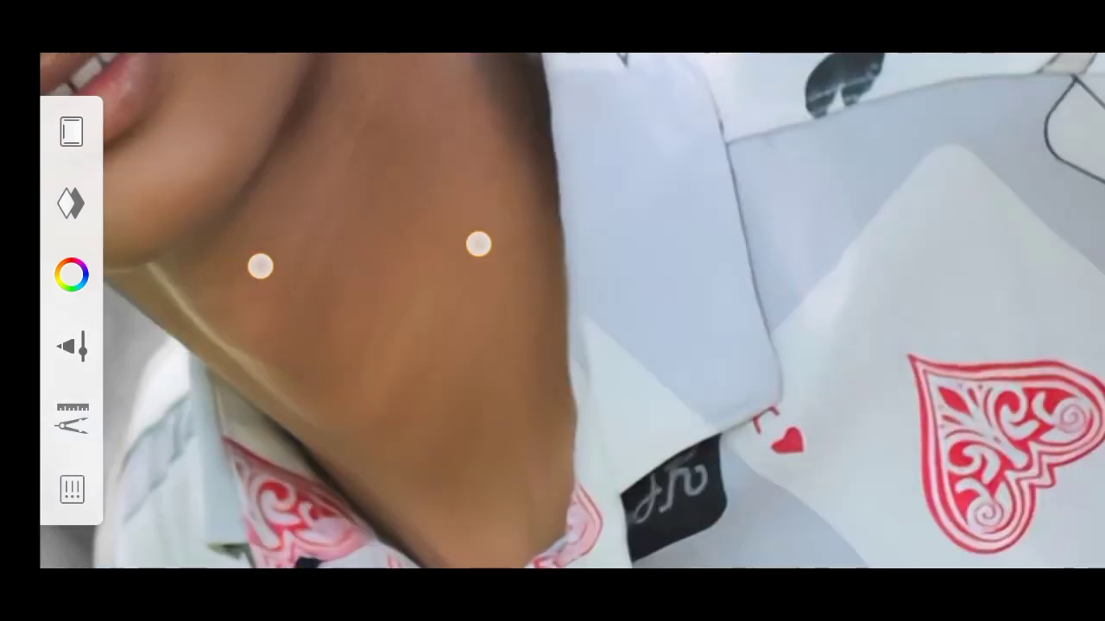
left_click_drag(475, 242, 612, 293)
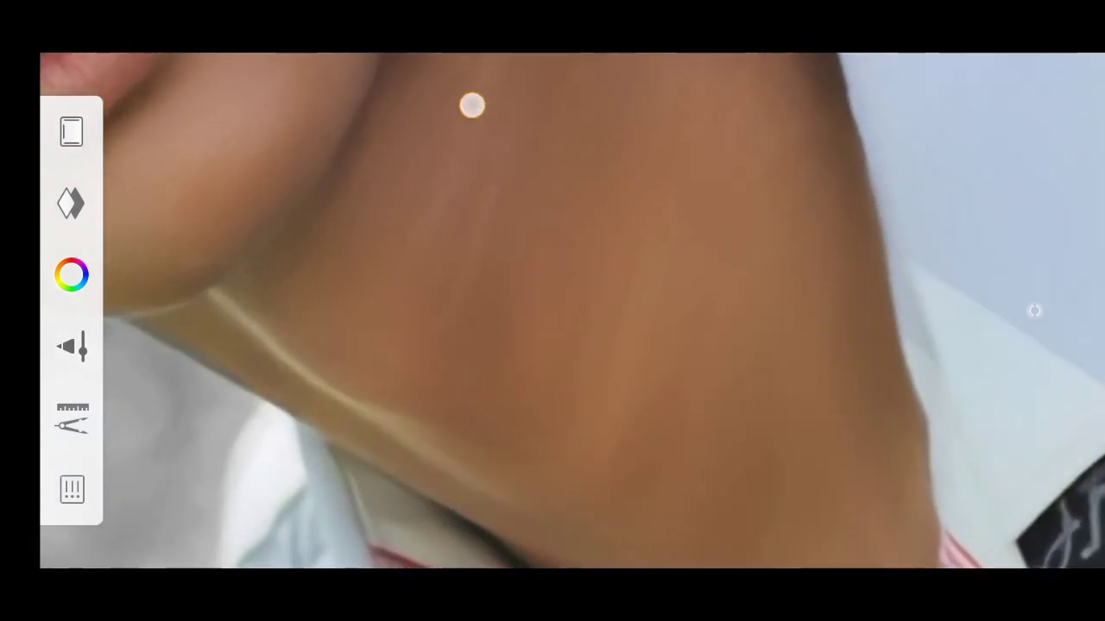
mouse_move(555, 264)
left_mouse_down()
mouse_move(616, 320)
mouse_move(500, 249)
mouse_move(393, 215)
mouse_move(431, 360)
mouse_move(437, 340)
left_mouse_up()
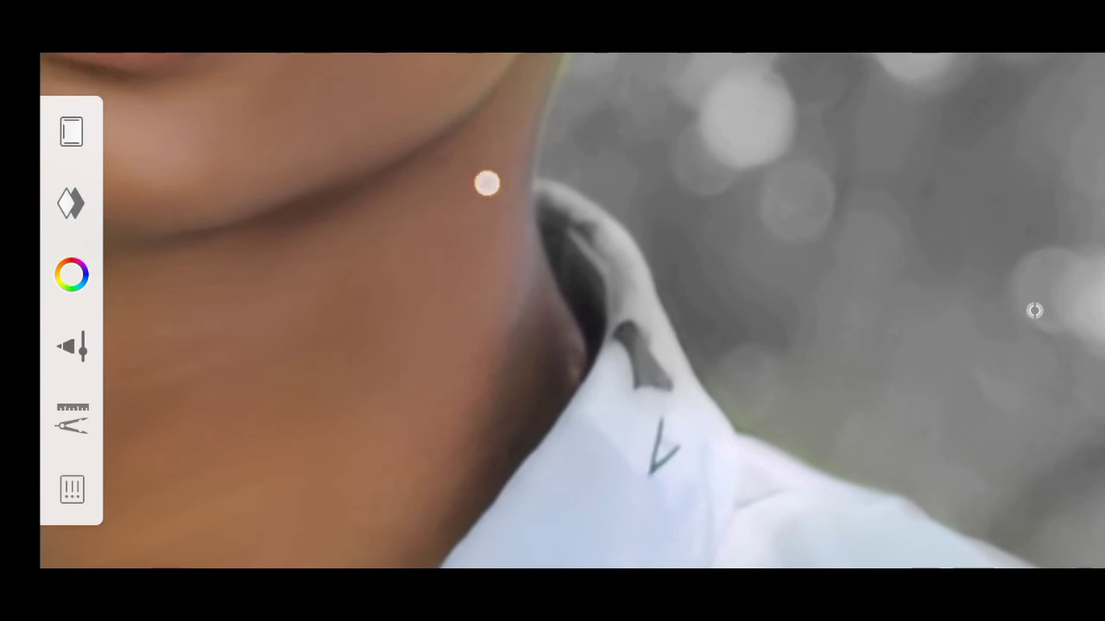
left_click_drag(220, 252, 552, 200)
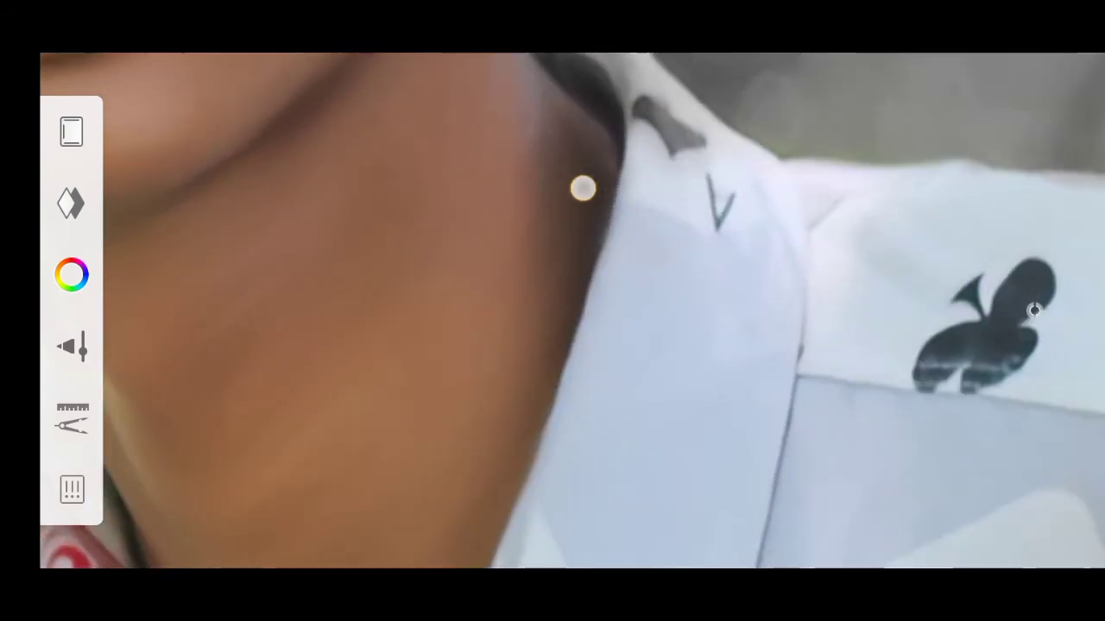
mouse_move(539, 370)
left_mouse_down()
mouse_move(613, 305)
mouse_move(441, 146)
left_mouse_up()
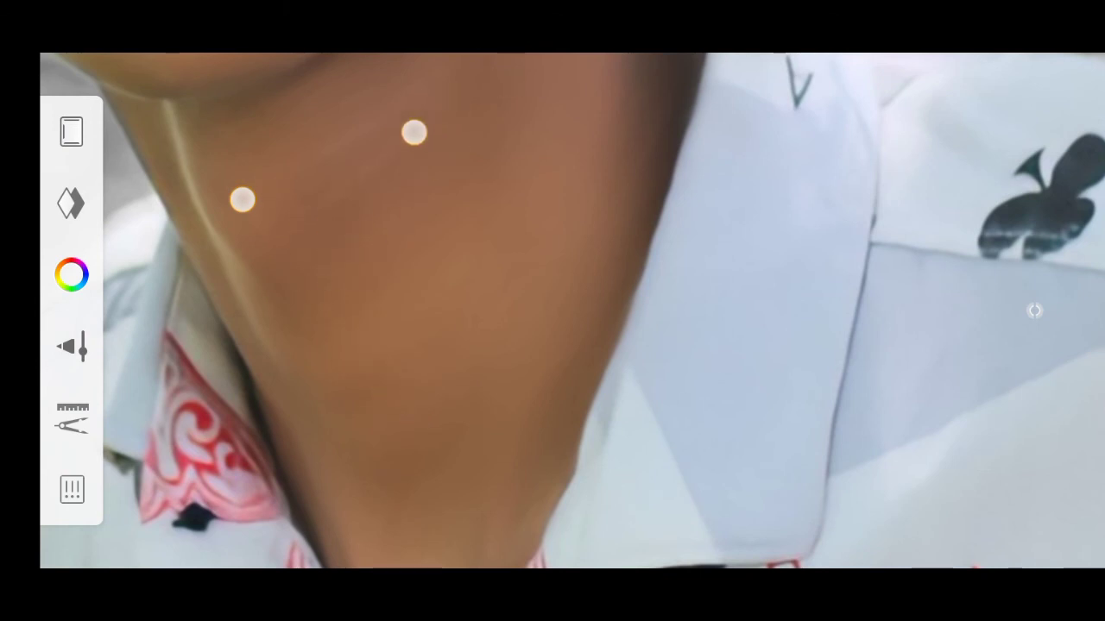
mouse_move(423, 520)
left_mouse_down()
mouse_move(448, 296)
mouse_move(517, 375)
mouse_move(587, 347)
mouse_move(510, 380)
mouse_move(560, 441)
mouse_move(420, 323)
mouse_move(507, 361)
mouse_move(579, 323)
mouse_move(722, 382)
mouse_move(676, 390)
left_mouse_up()
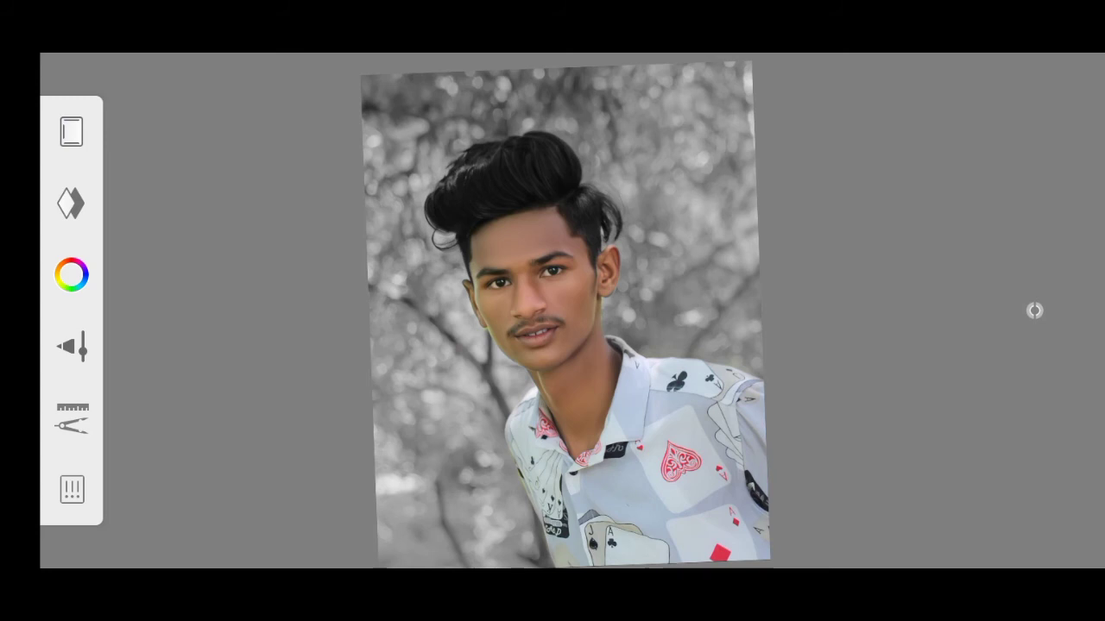
Save the retouched portrait as the current sketch from the main menu
left_click(72, 489)
left_click(516, 226)
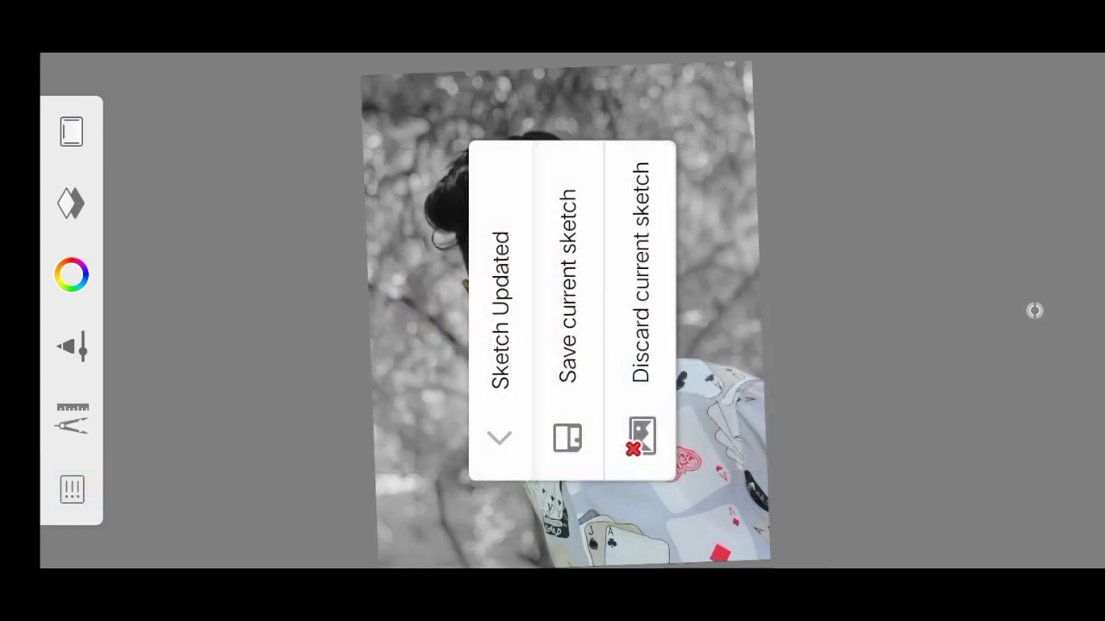
left_click(567, 310)
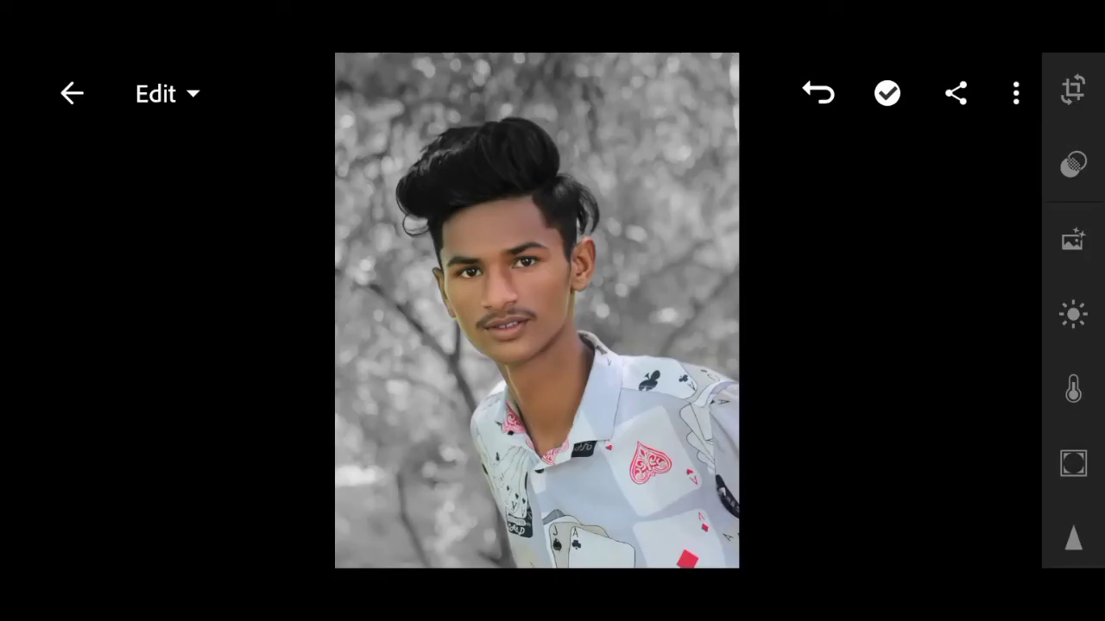
In the Light panel, set Shadows to 54, Highlights to -38 and Contrast to 9
left_click(1072, 313)
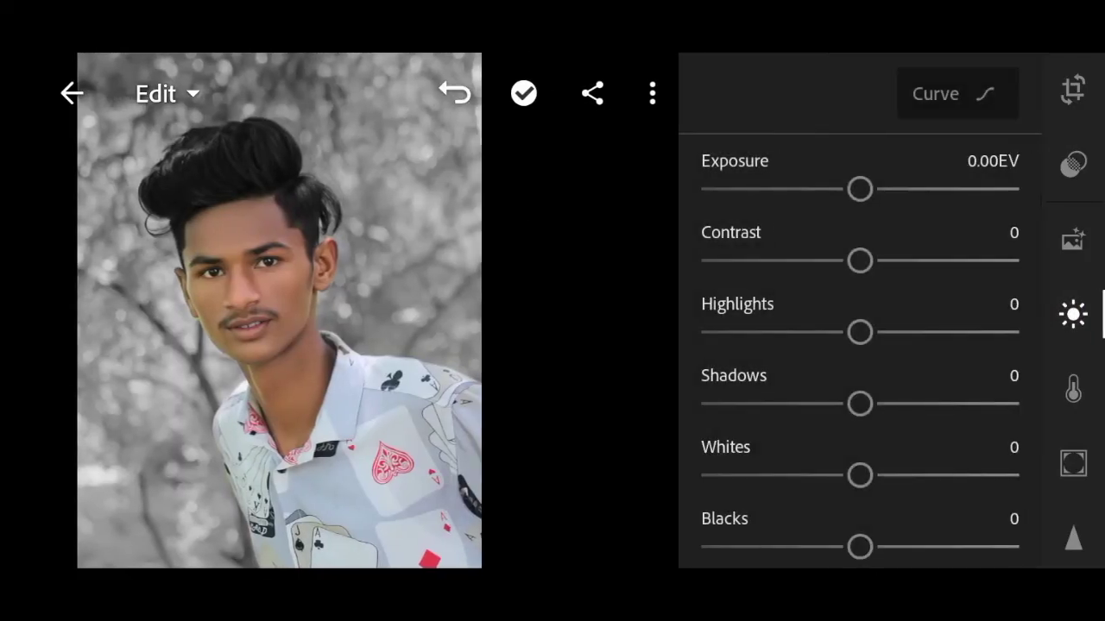
left_click_drag(860, 403, 945, 403)
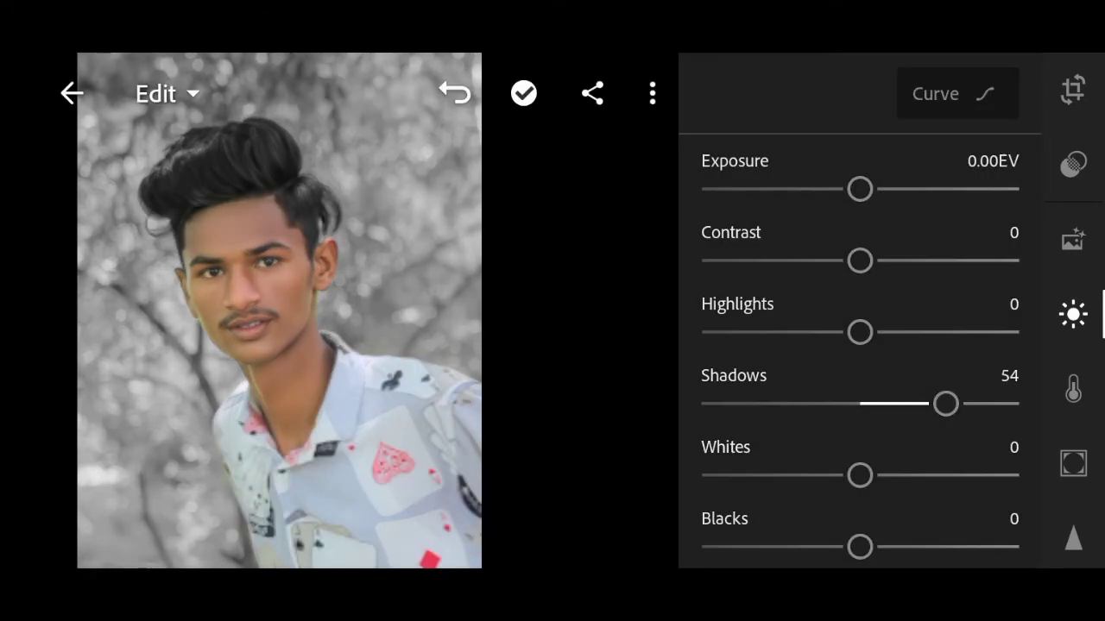
left_click_drag(953, 337, 886, 315)
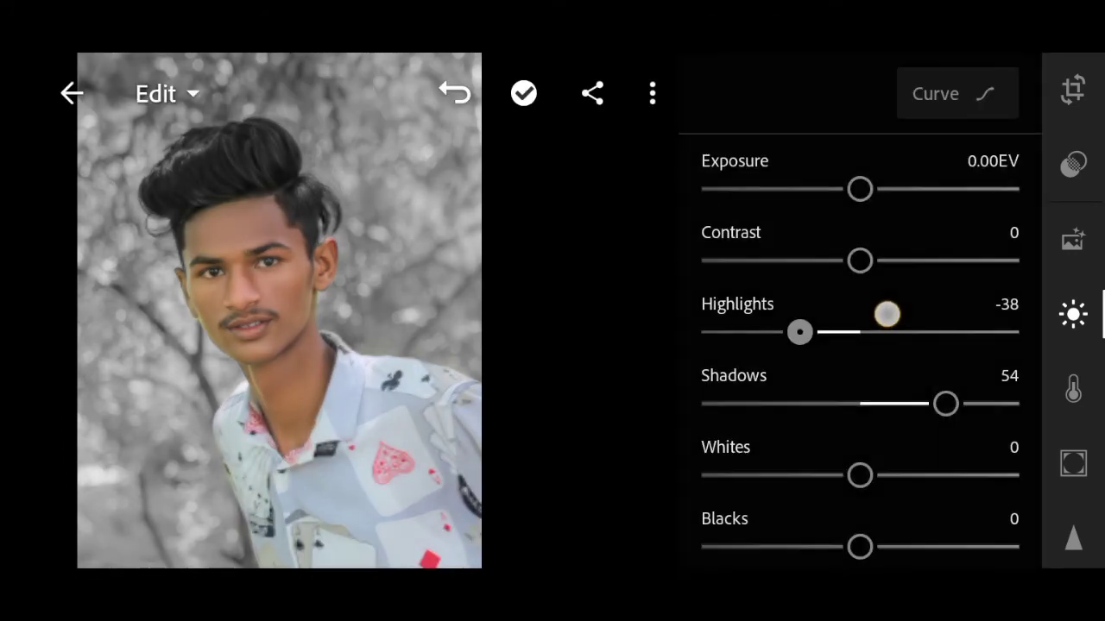
mouse_move(875, 261)
left_mouse_down()
mouse_move(907, 264)
mouse_move(885, 261)
left_mouse_up()
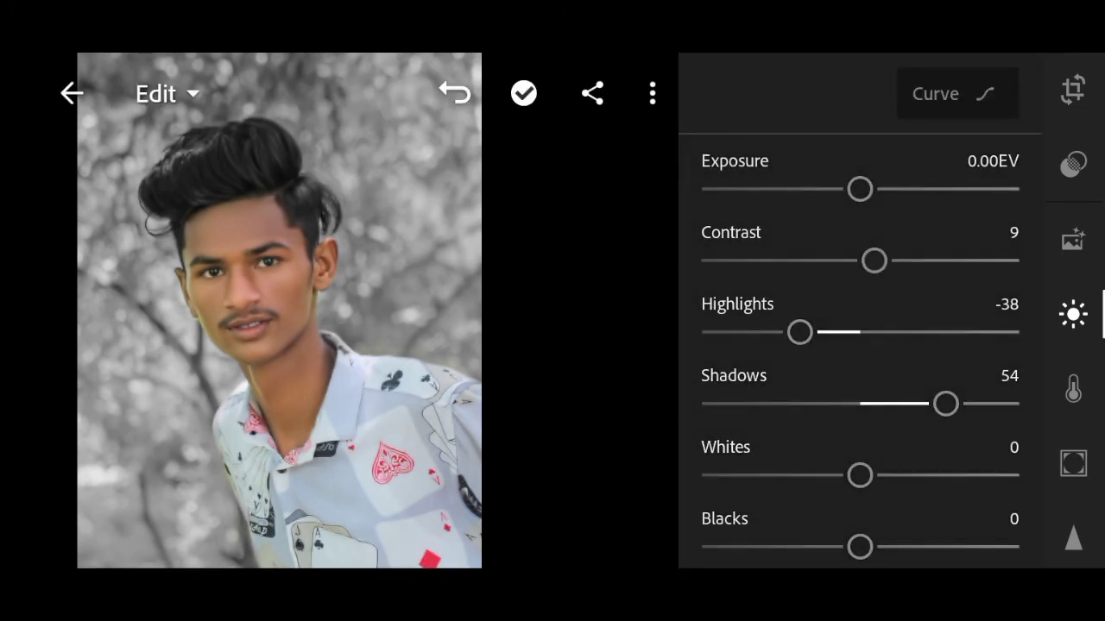
left_click(1073, 388)
In Color Mix, shift the red hue slightly and increase red saturation
left_click(925, 92)
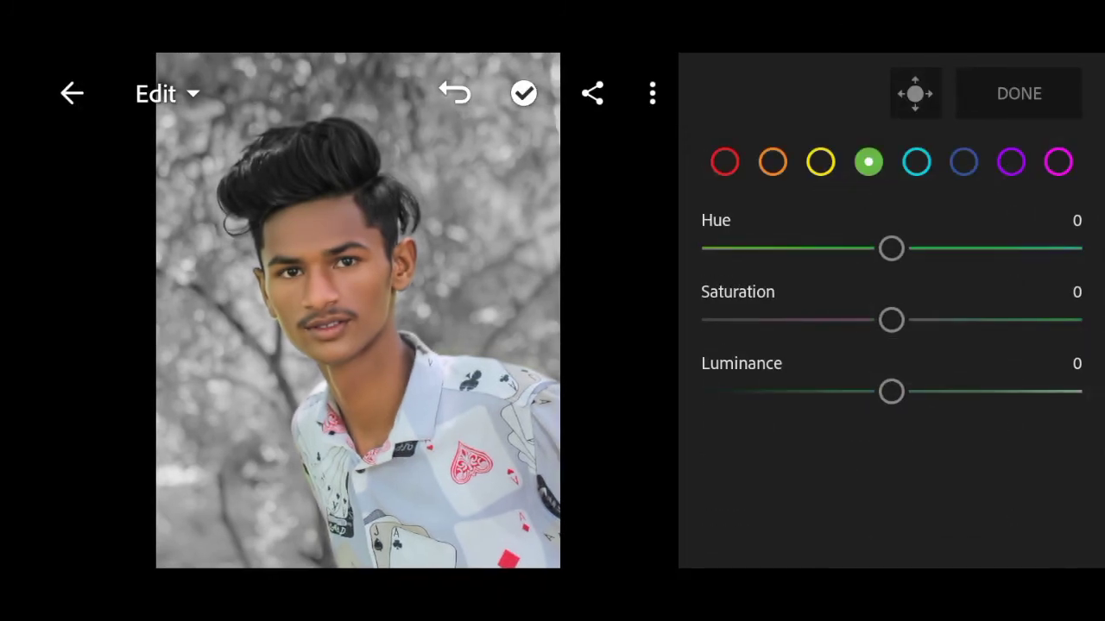
left_click(724, 161)
left_click_drag(968, 250, 942, 248)
left_click_drag(904, 320, 944, 320)
Set orange Saturation to -19 and Luminance to 60 to brighten the skin
left_click(772, 161)
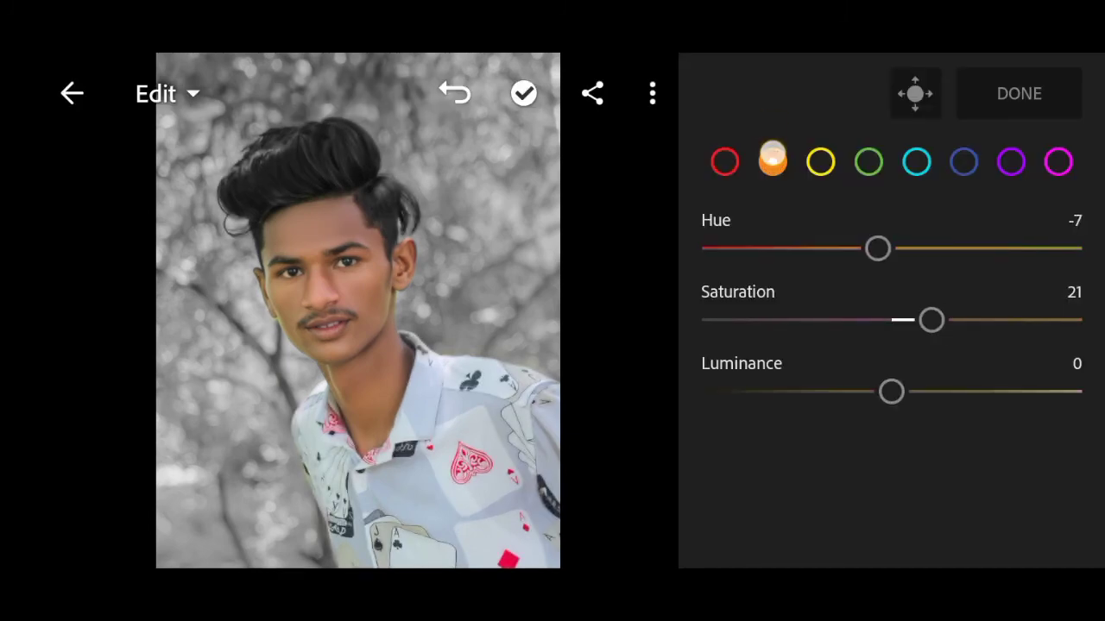
left_click_drag(891, 392, 1013, 414)
left_click_drag(1025, 316, 972, 302)
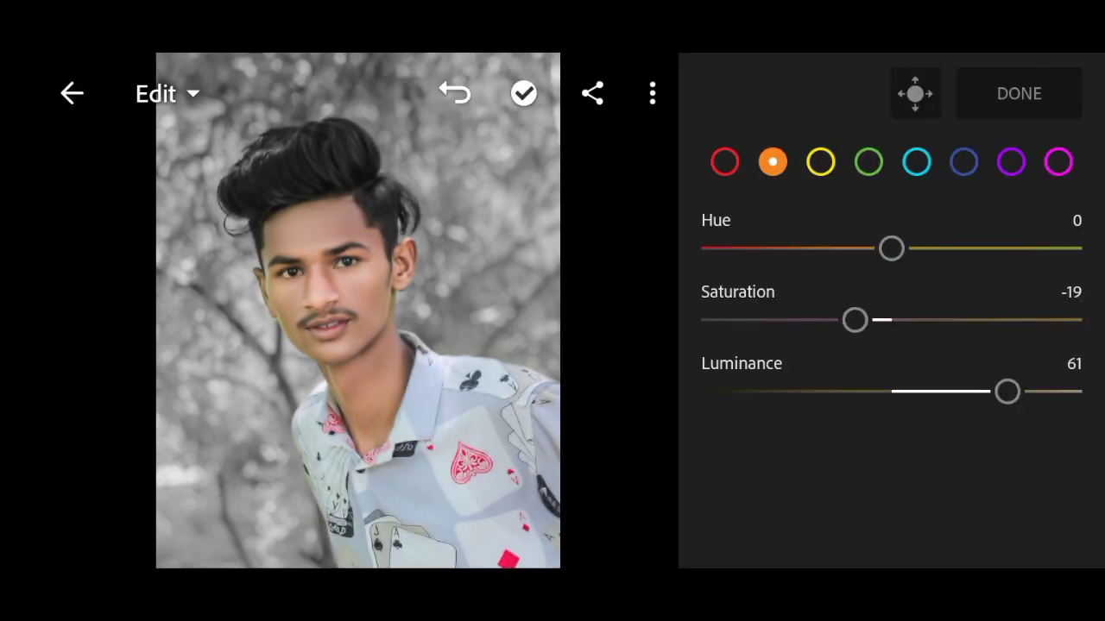
left_click_drag(1035, 384, 1006, 390)
left_click(1018, 93)
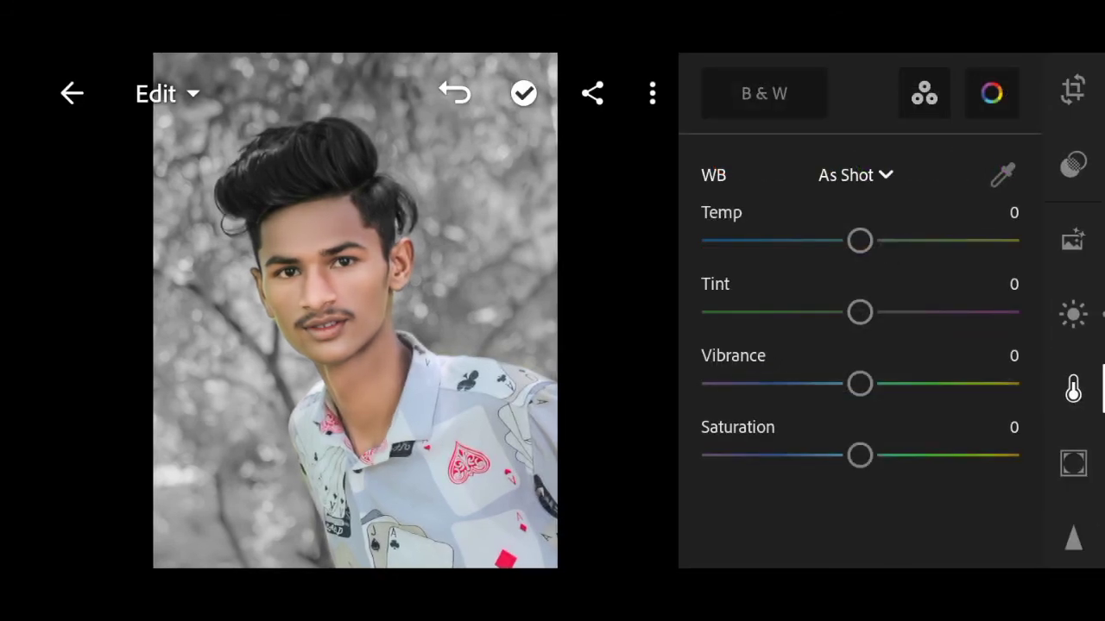
In the Effects panel, set Texture 12, Clarity 20 and Vignette -30
scroll(1073, 310, "down", 2)
left_click(1076, 367)
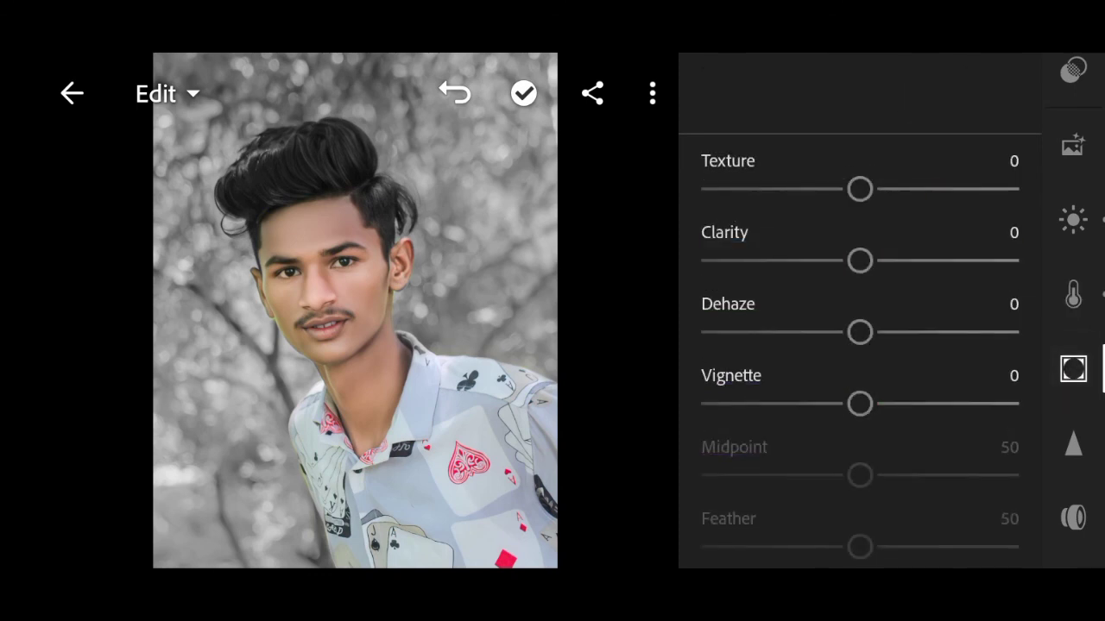
left_click_drag(943, 194, 969, 198)
left_click_drag(904, 260, 941, 263)
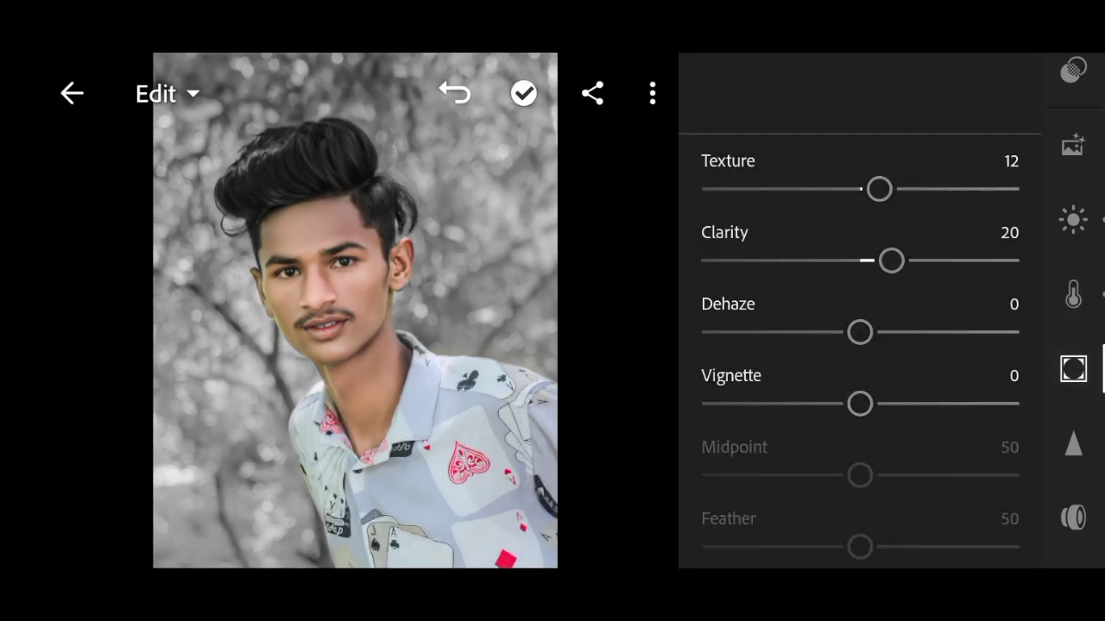
left_click_drag(939, 391, 889, 364)
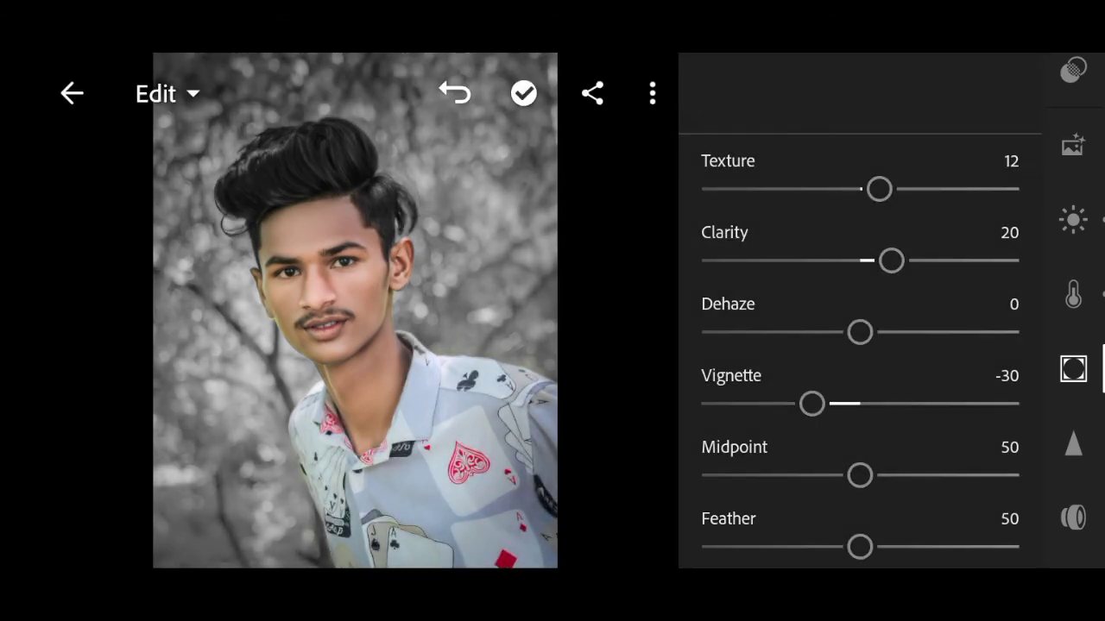
Export the edited portrait with the share menu's Save to Device option
left_click(602, 98)
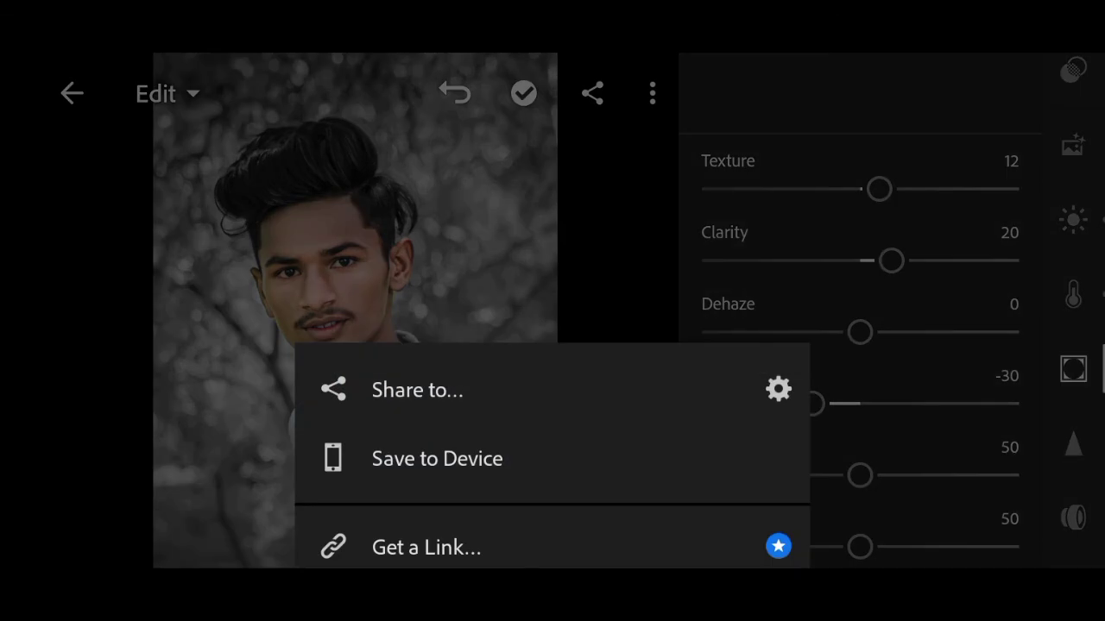
left_click(437, 458)
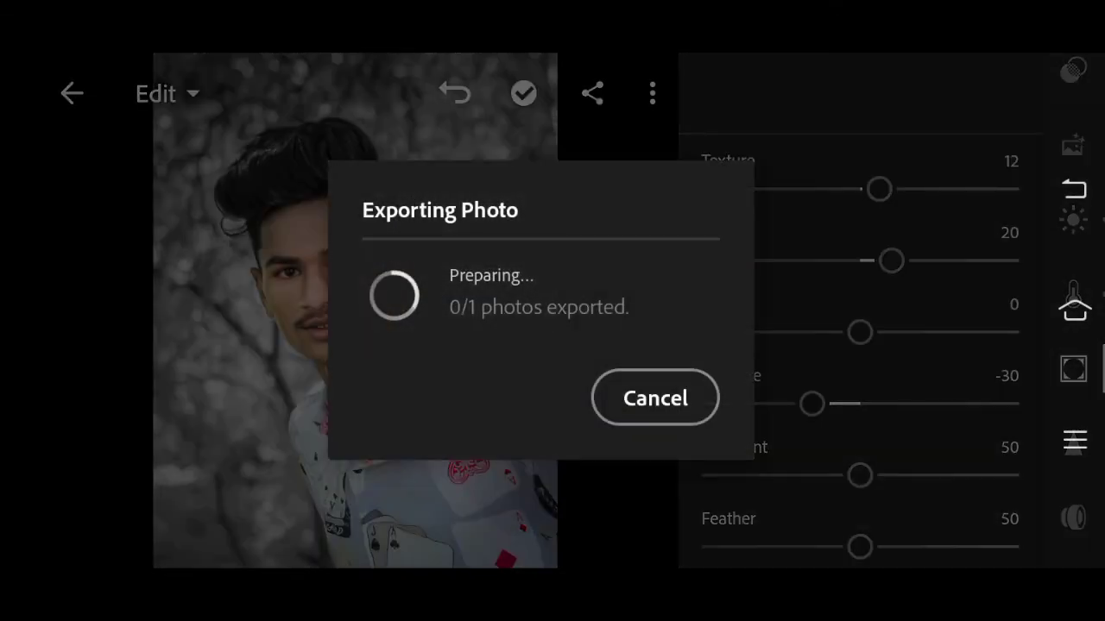